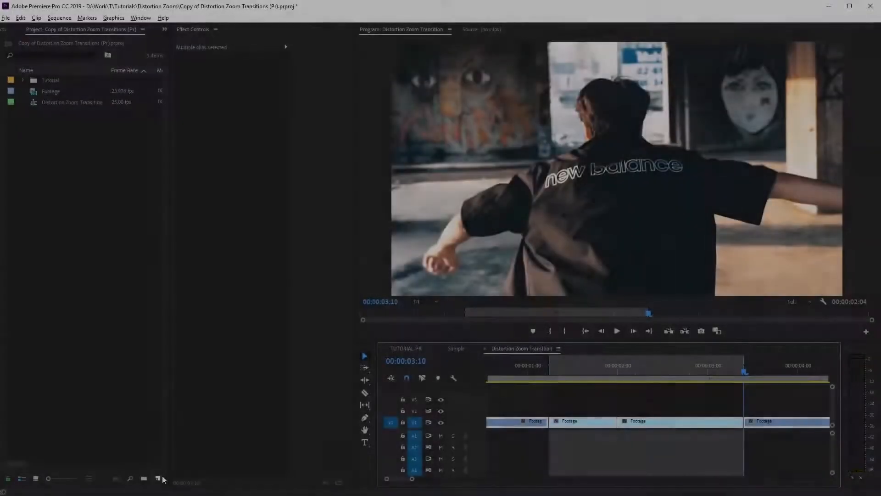
Create an adjustment layer with the default settings and place it on V2 above the start of the first selected Footage clip.
left_click(158, 477)
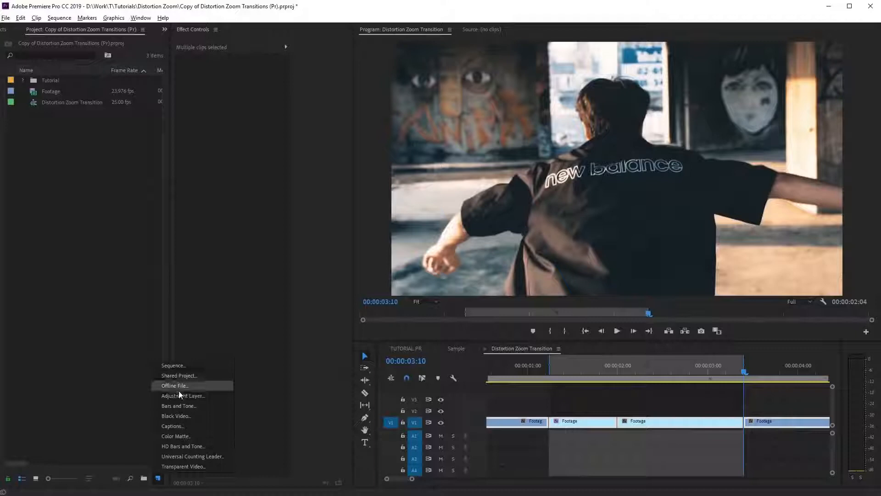
left_click(179, 393)
left_click(455, 287)
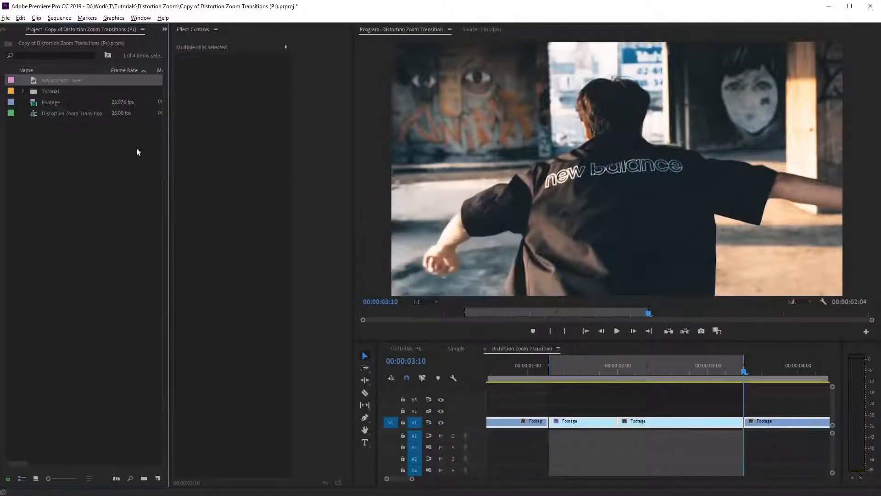
left_click_drag(526, 389, 557, 405)
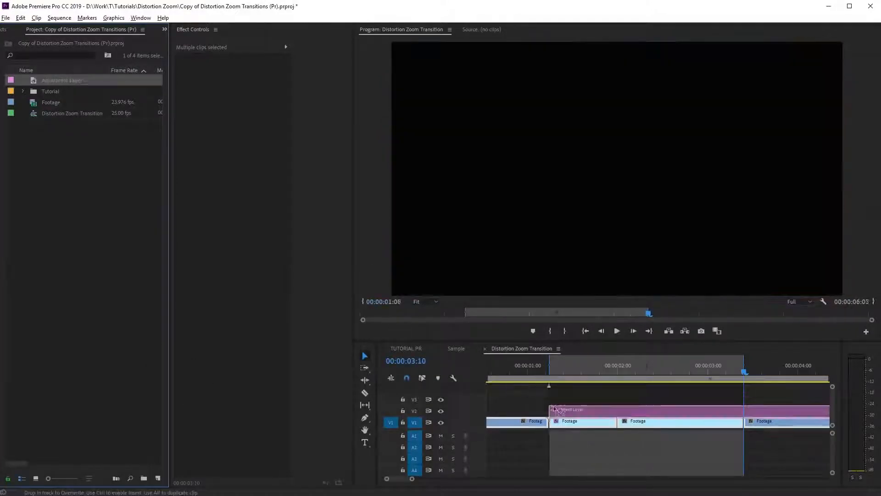
Trim the adjustment layer to end at the cut between the two Footage clips and cover about the last 6 frames before it.
scroll(718, 418, "down", 3)
left_click_drag(815, 411, 593, 409)
scroll(564, 416, "up", 5)
scroll(563, 413, "up", 3)
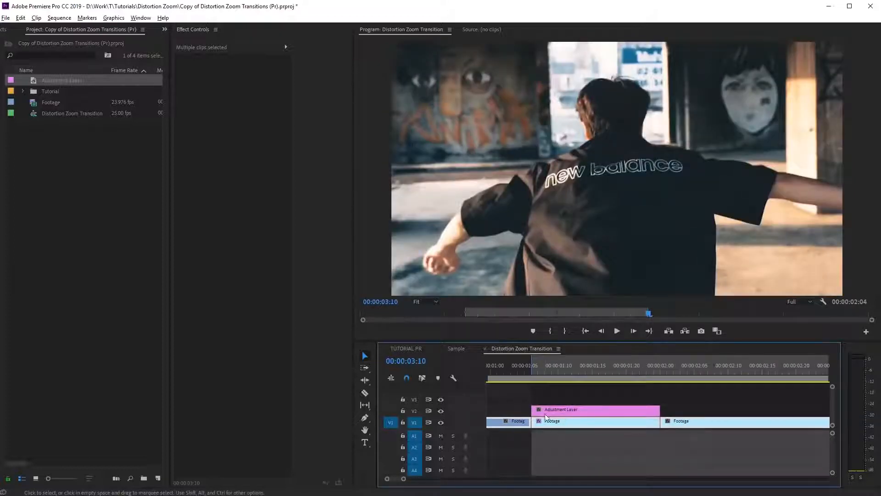
left_click_drag(535, 414, 564, 415)
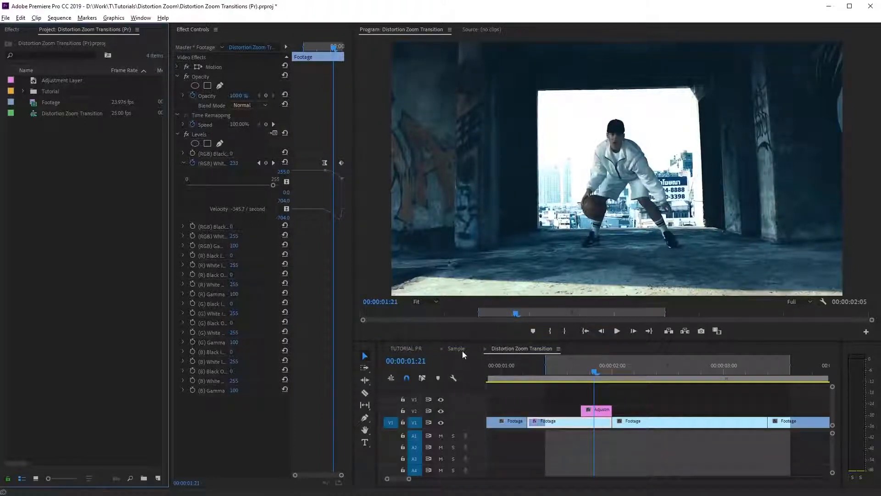
Examine the finished zoom transition in the Sample sequence, then return to the Distortion Zoom Transition sequence.
left_click(461, 349)
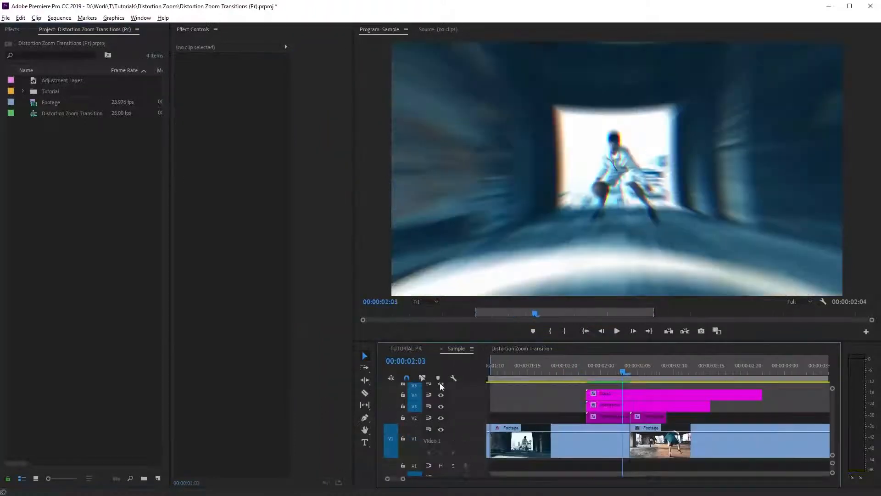
left_click_drag(587, 371, 622, 375)
left_click(527, 349)
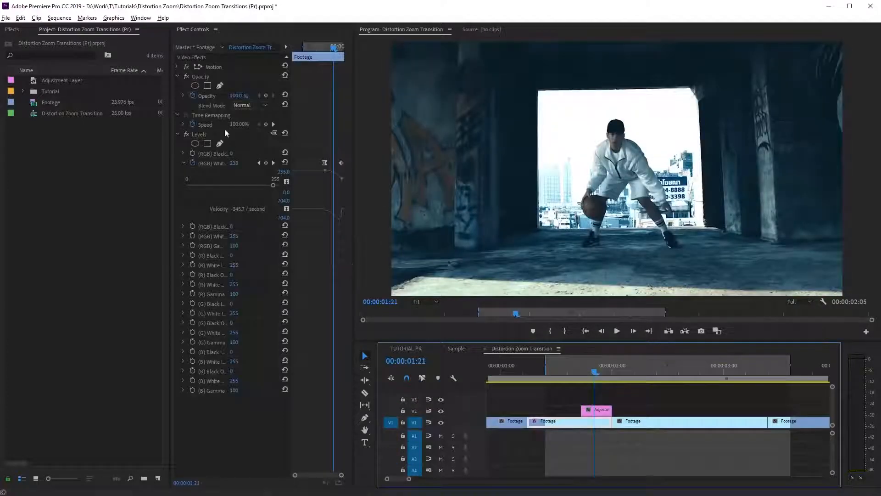
Try scaling the Footage clip before the cut down to 40.
left_click(178, 67)
mouse_move(234, 86)
left_mouse_down()
mouse_move(212, 86)
mouse_move(246, 90)
left_mouse_up()
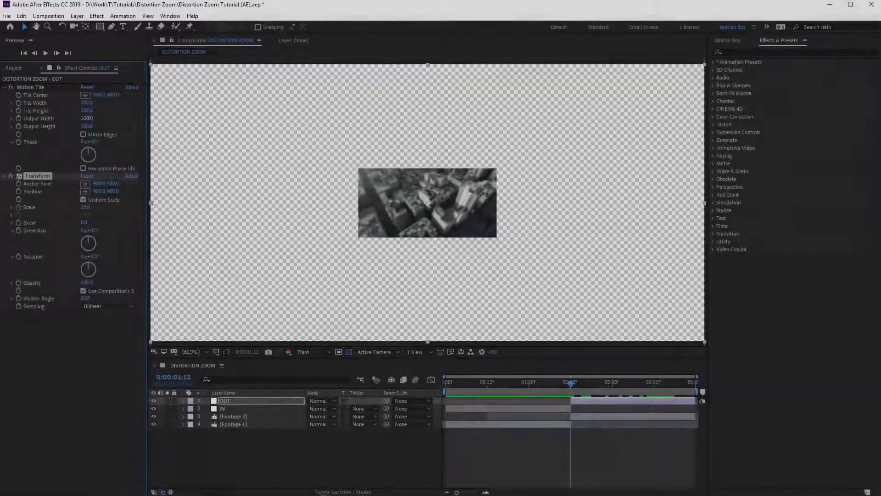
In After Effects, raise the OUT layer's Motion Tile output width and height to about 420, enable Mirror Edges, and preview the zoom.
left_click_drag(87, 118, 190, 114)
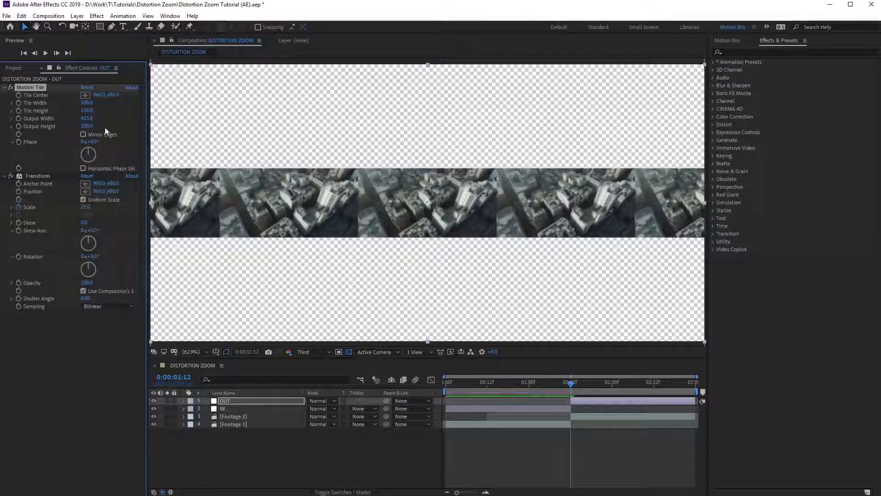
left_click_drag(87, 125, 225, 118)
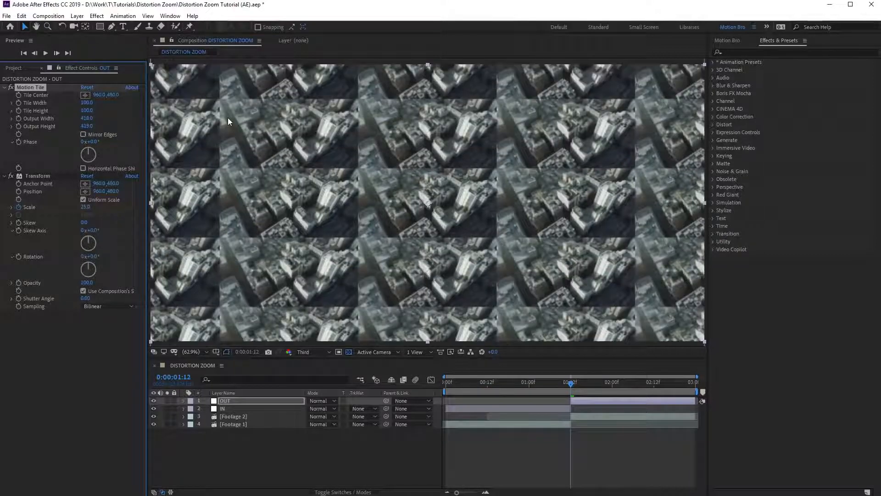
left_click(84, 134)
left_click_drag(531, 382, 661, 387)
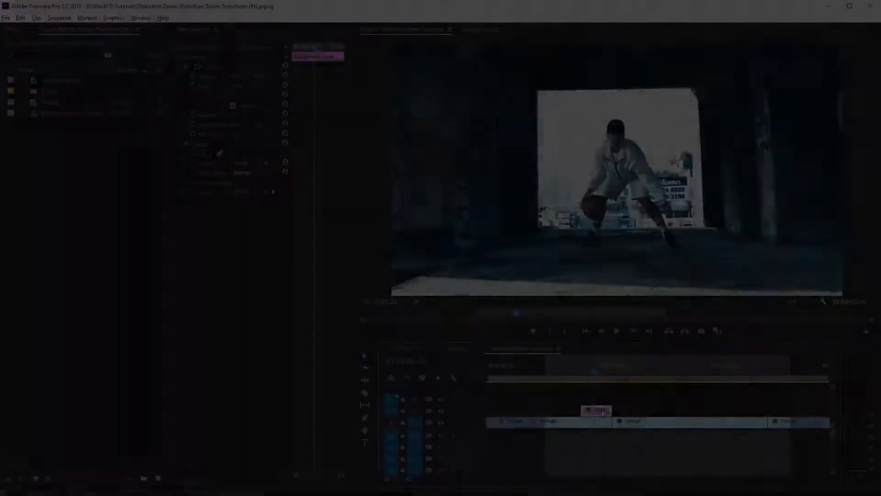
In Premiere Pro, rename the adjustment layer clip on V2 to Tile.
right_click(599, 409)
left_click(629, 445)
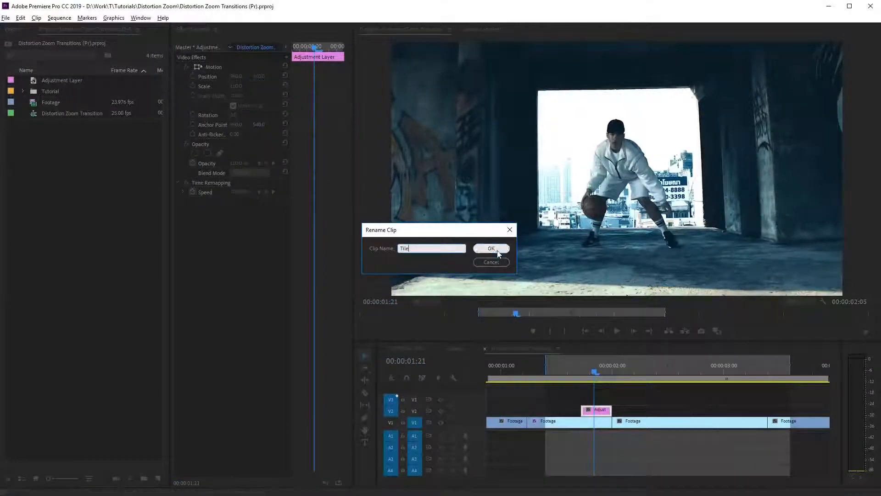
left_click(497, 252)
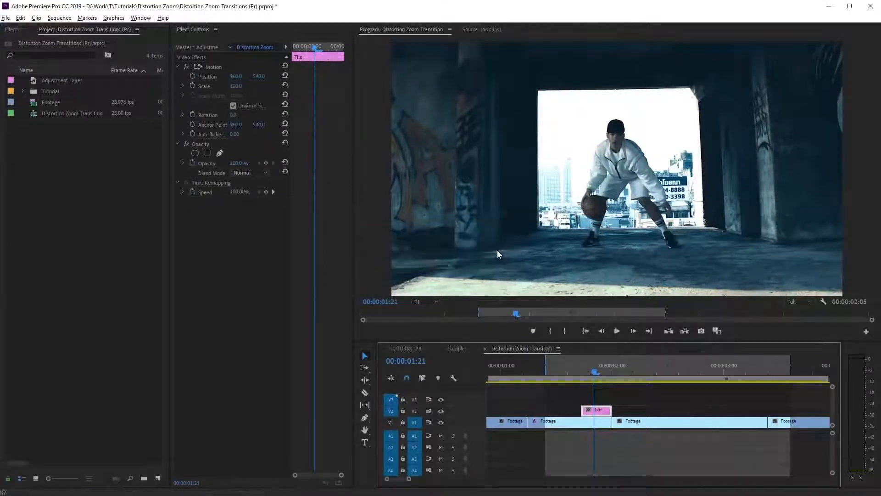
Find the Replicate effect, apply it to the Tile clip, and set its count to 3.
left_click(11, 30)
left_click(23, 41)
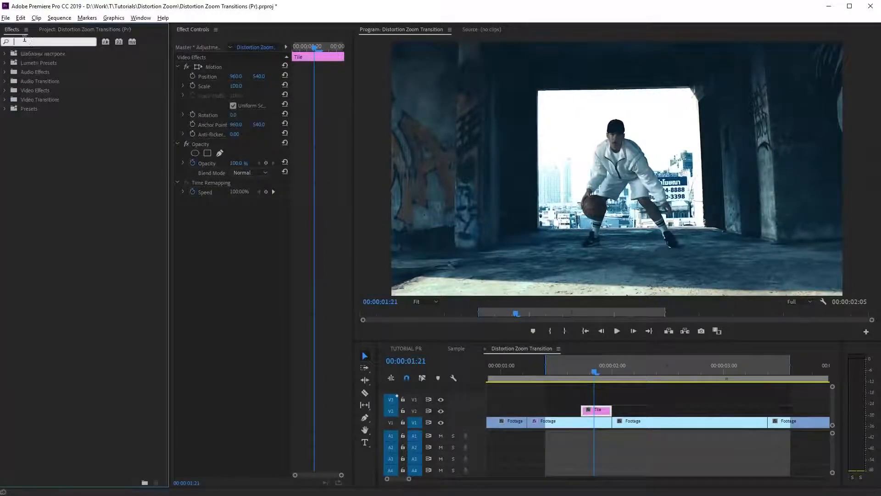
type("rep")
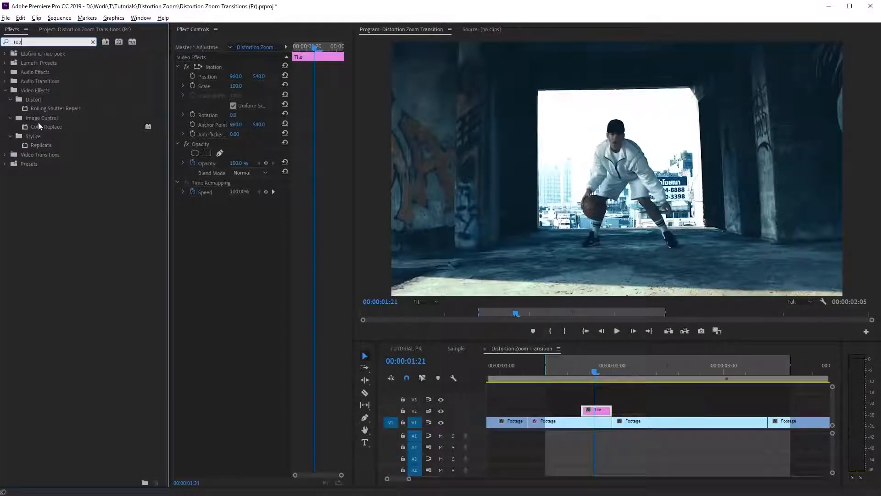
left_click_drag(39, 146, 598, 416)
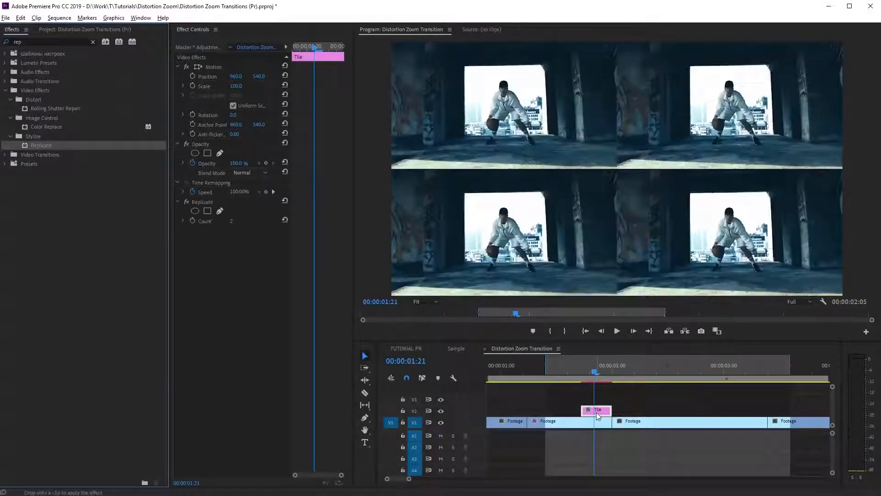
left_click(231, 221)
type("3")
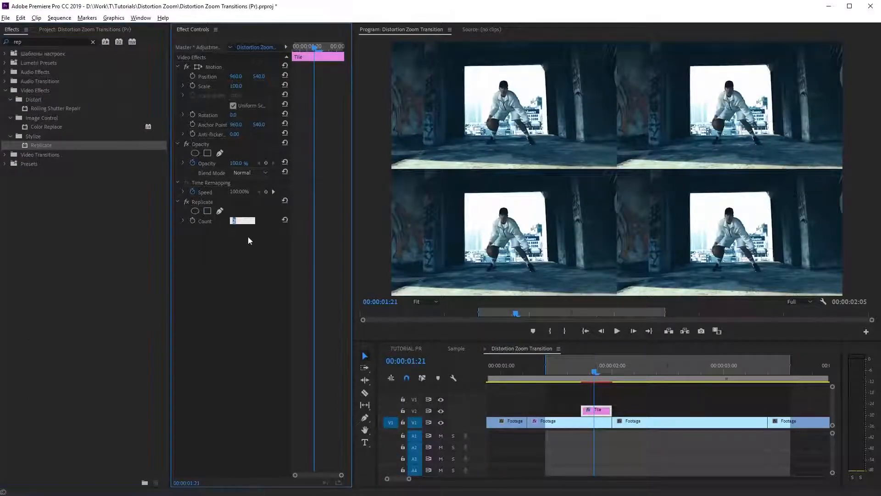
key("Return")
Apply the Mirror effect to the Tile clip and set the horizontal reflection center to 1279.6.
double_click(35, 41)
type("mir")
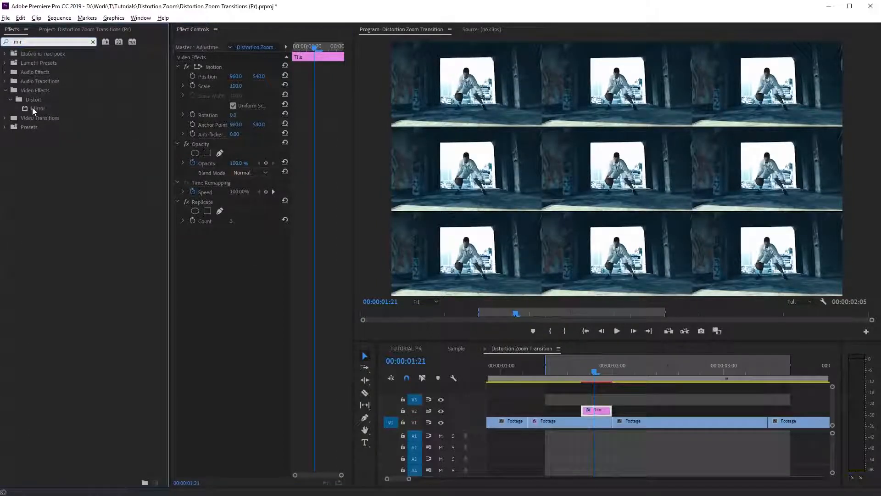
left_click_drag(33, 110, 118, 250)
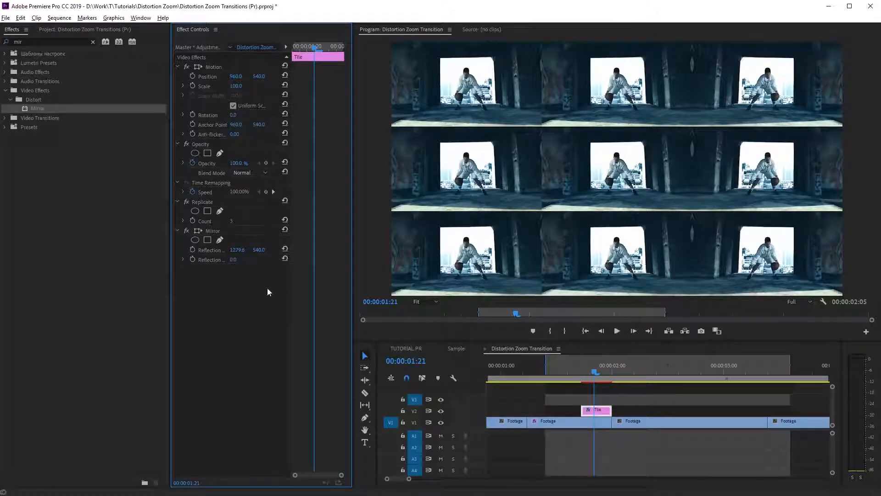
Duplicate the Mirror effect and set the copy's reflection angle to 180° and horizontal reflection center to 639.2.
right_click(206, 234)
left_click(229, 281)
right_click(217, 293)
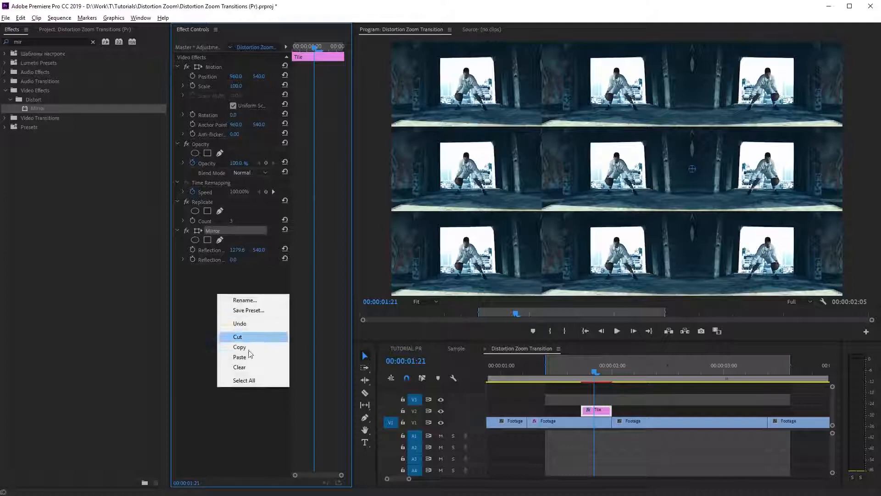
left_click(248, 356)
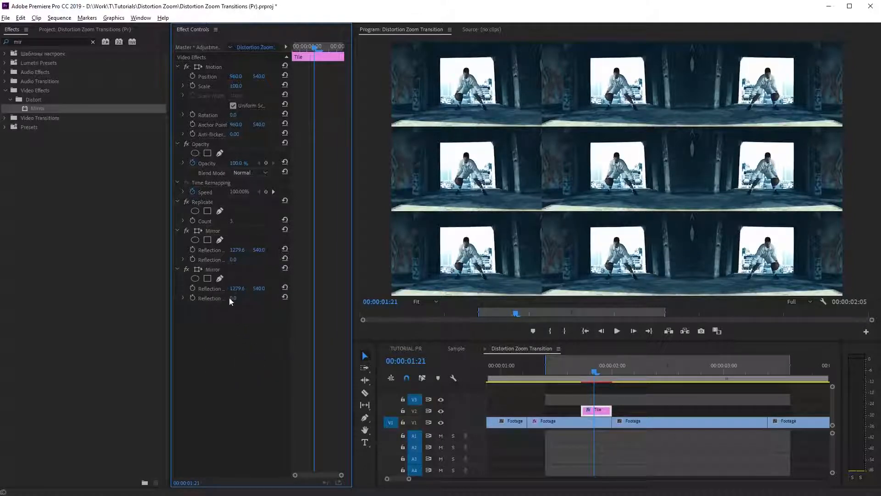
mouse_move(235, 312)
left_mouse_down()
mouse_move(241, 307)
mouse_move(235, 320)
left_mouse_up()
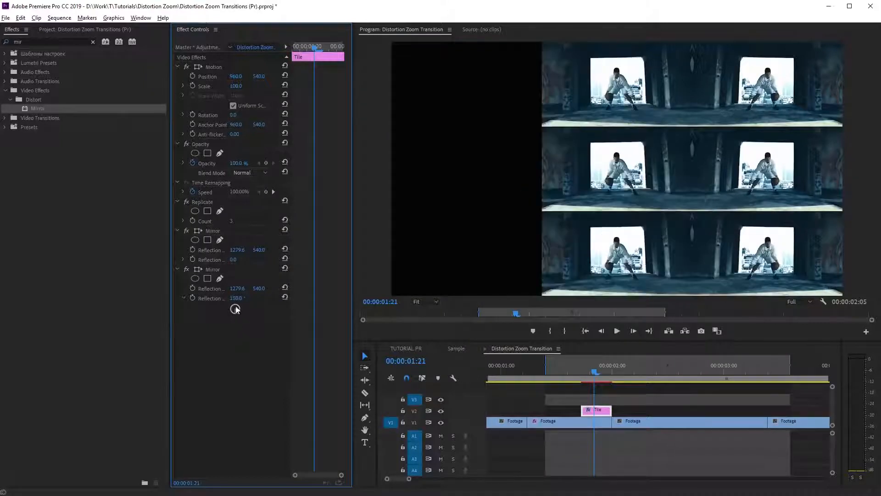
left_click_drag(236, 288, 76, 288)
Paste a third Mirror effect and set its reflection angle to 90° and vertical reflection center to 719.6.
right_click(234, 333)
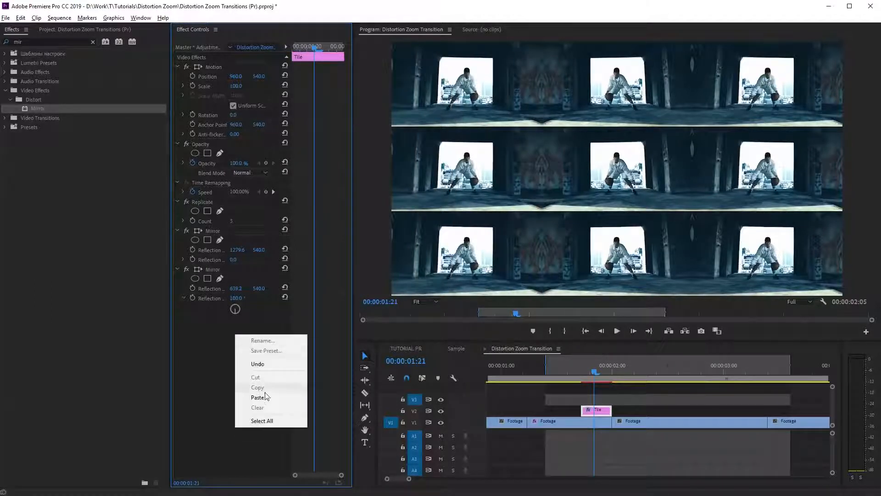
left_click(248, 395)
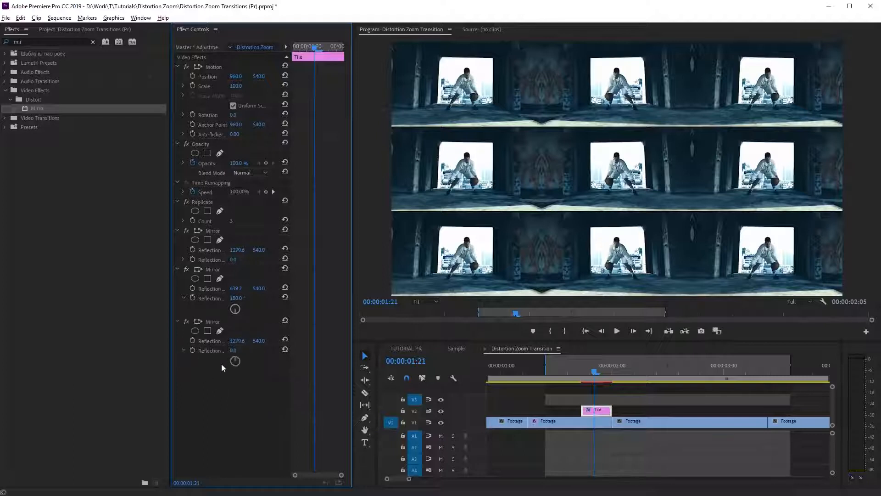
left_click_drag(237, 364, 323, 340)
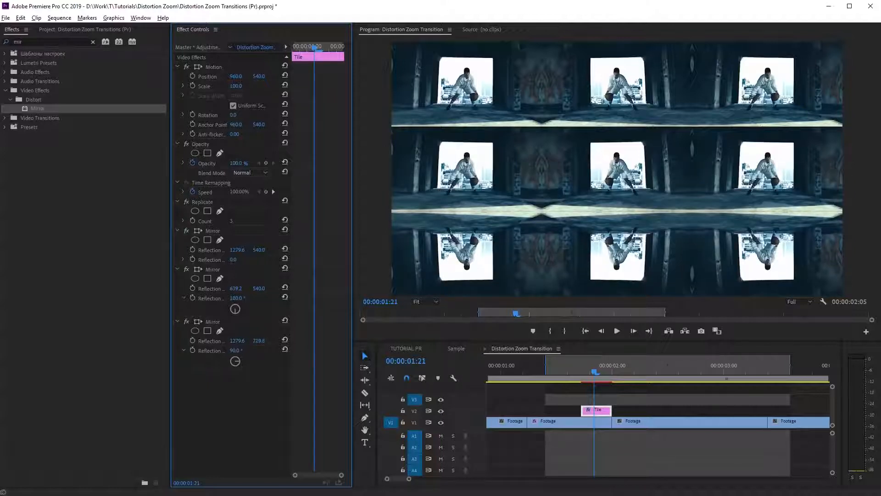
Paste a fourth Mirror effect and set its reflection angle to -90° and vertical reflection center to 359.6.
right_click(233, 392)
left_click(259, 457)
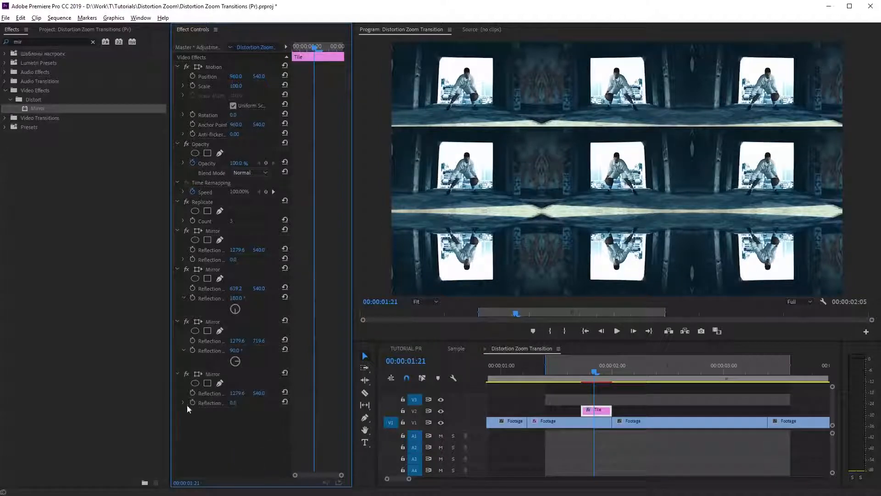
left_click_drag(234, 414, 263, 399)
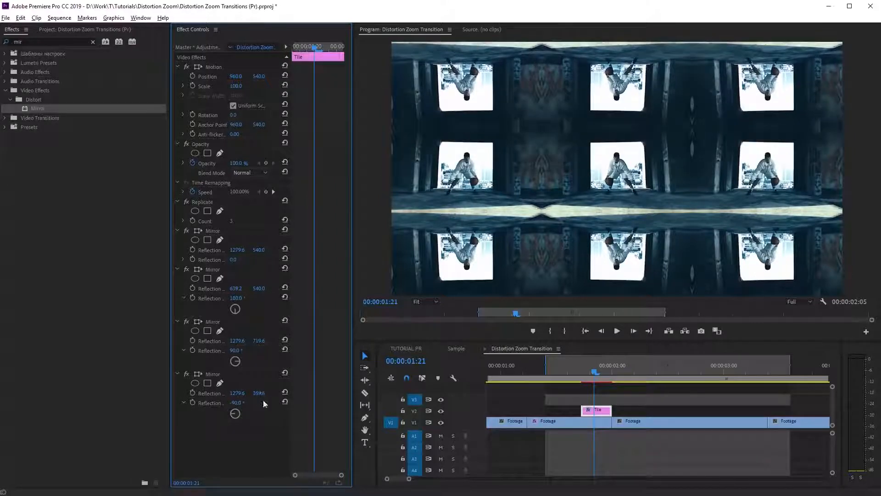
Duplicate the Tile adjustment layer onto V3 and align the copy directly above the original.
left_click(598, 412)
right_click(598, 411)
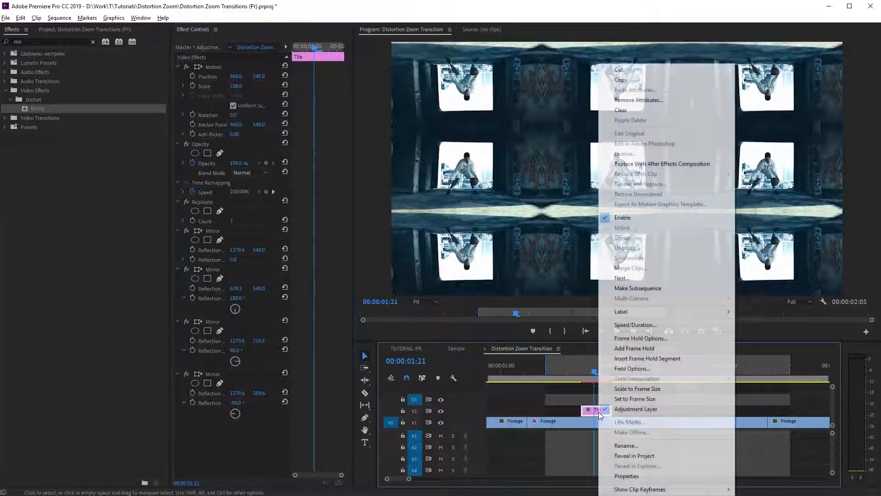
left_click(630, 81)
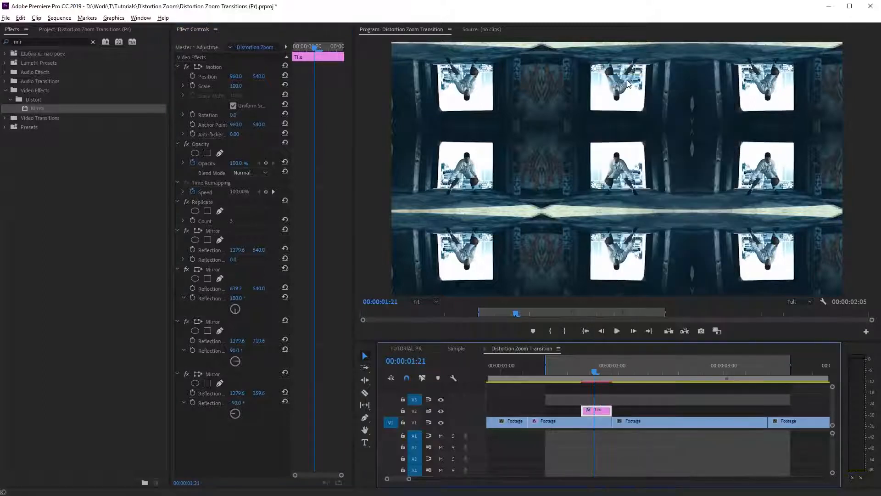
left_click(20, 19)
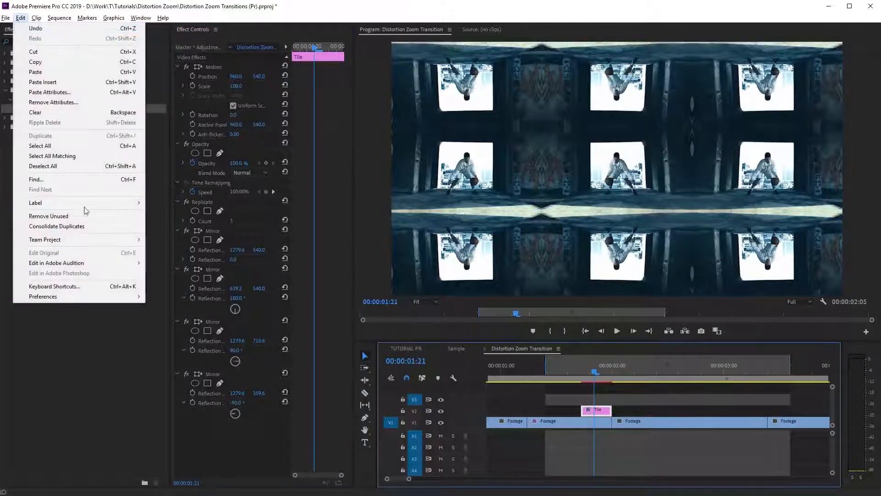
left_click(72, 74)
left_click_drag(609, 399, 596, 398)
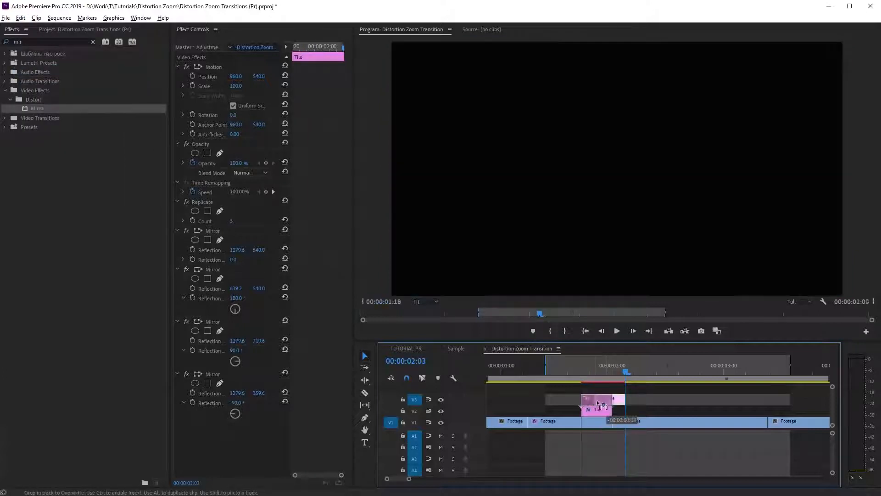
Move the playhead to 00:00:01:20 and delete the Replicate effect and all four Mirror effects from the V3 copy.
left_click(581, 365)
left_click_drag(581, 362, 591, 362)
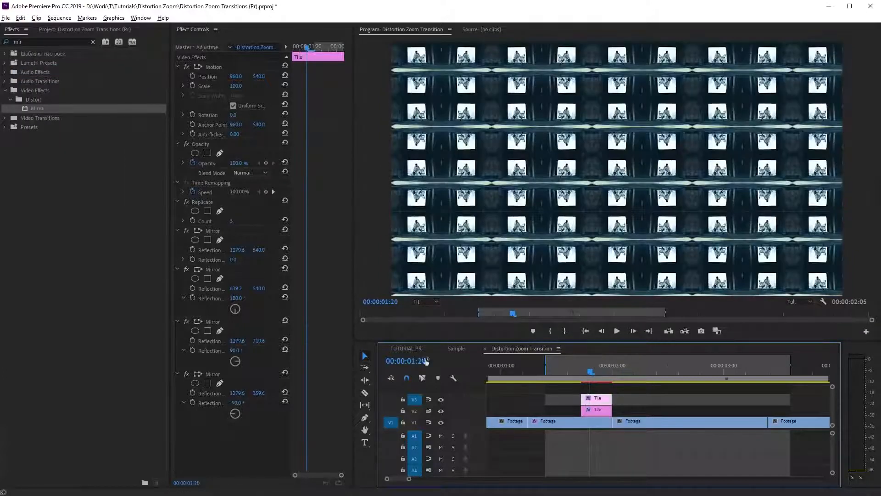
left_click(212, 373)
left_click(214, 323, "ctrl")
left_click(211, 270, "ctrl")
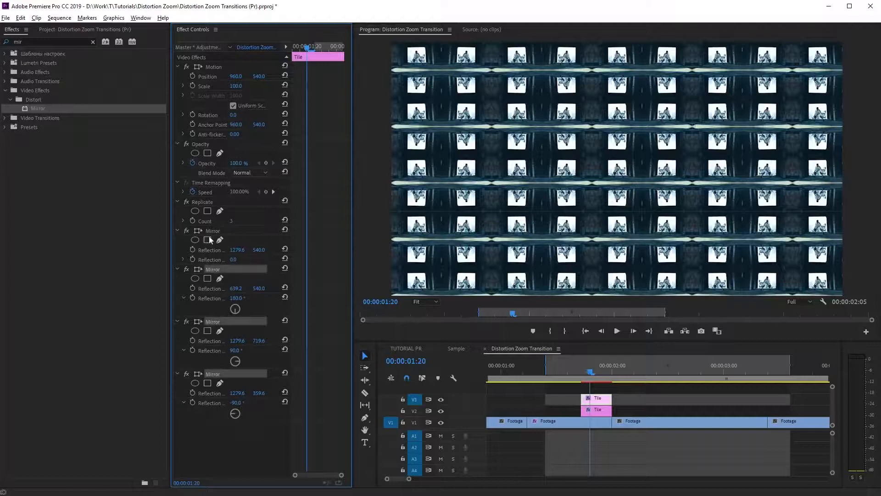
left_click(211, 231, "ctrl")
left_click(206, 203, "ctrl")
key("Delete")
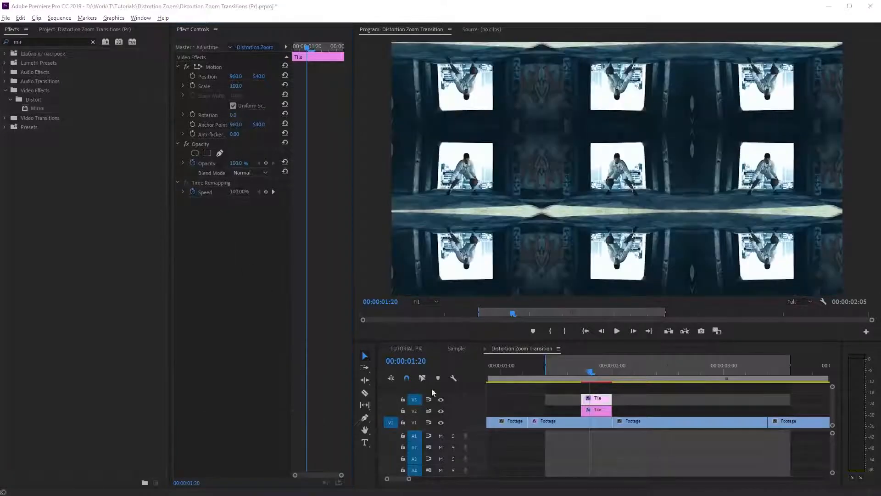
Rename the adjustment layer copy on V3 as Scale In.
right_click(597, 399)
left_click(621, 443)
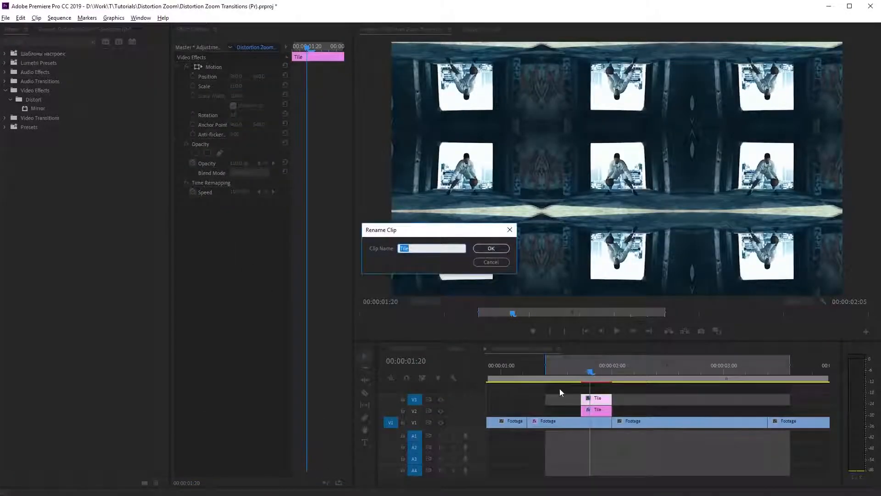
type("Scale In")
left_click(491, 247)
Find the Transform effect, apply it to the Scale In layer and set its Scale to 300.
double_click(26, 40)
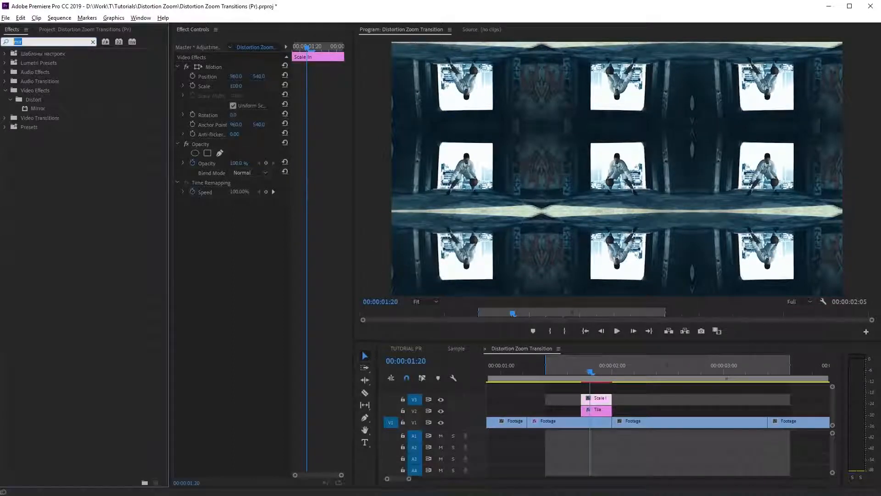
type("transf")
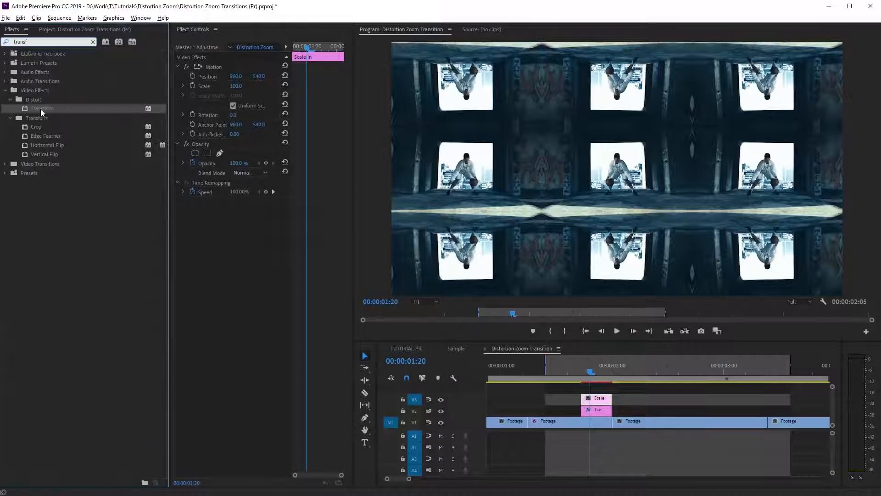
left_click_drag(40, 109, 191, 254)
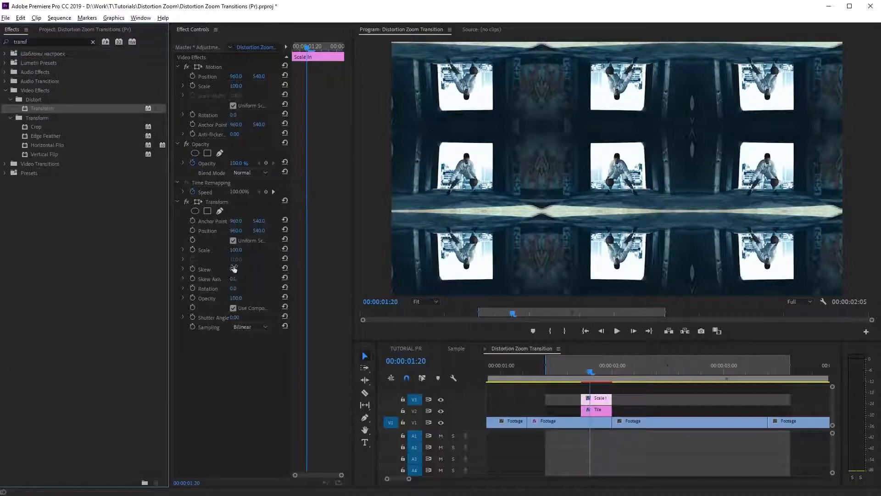
left_click(236, 250)
type("300")
key("Return")
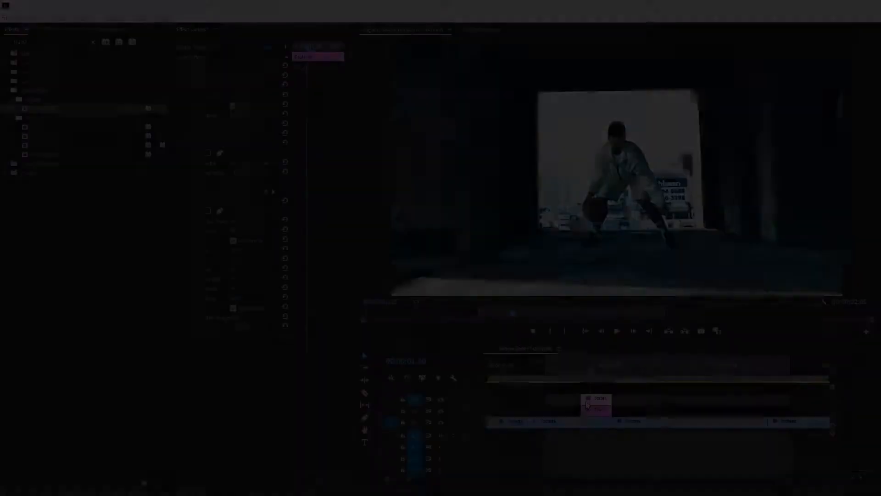
Keyframe the Transform Scale on Scale In at 300 at 00:00:01:18 and at 100 at 00:00:01:24.
scroll(585, 400, "up", 2)
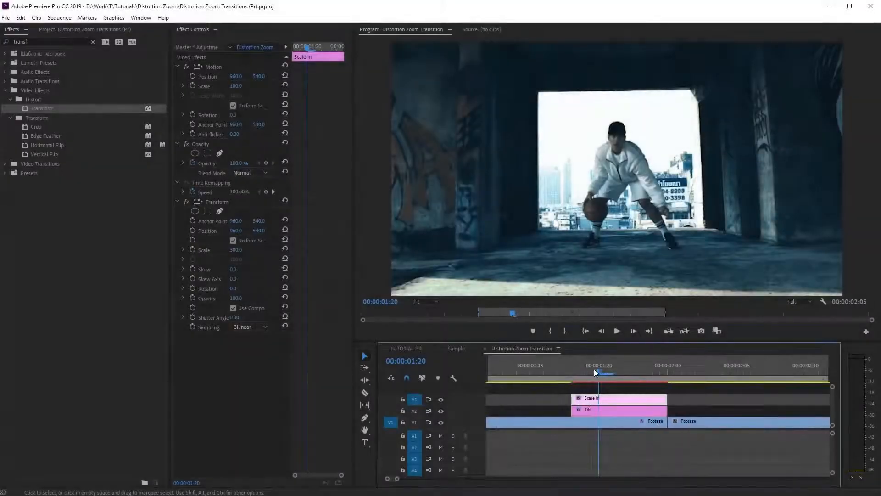
left_click_drag(597, 368, 574, 369)
left_click(193, 251)
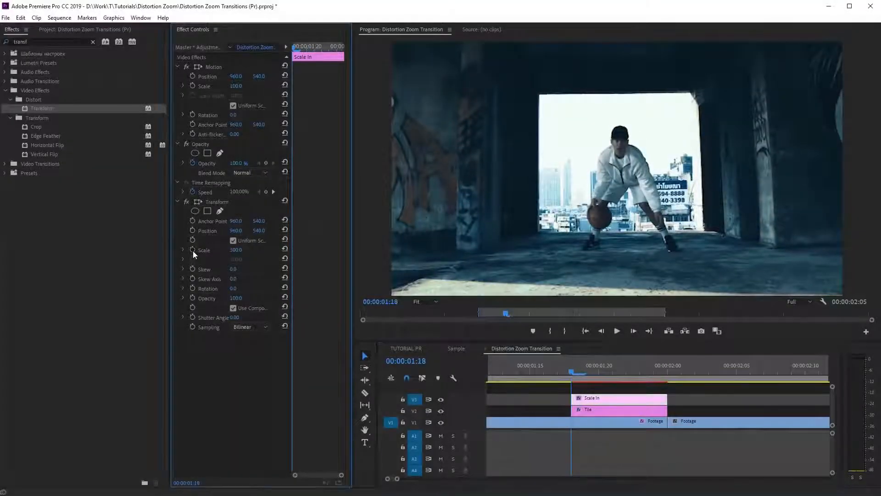
left_click_drag(296, 46, 340, 58)
left_click(236, 249)
type("100")
key("Return")
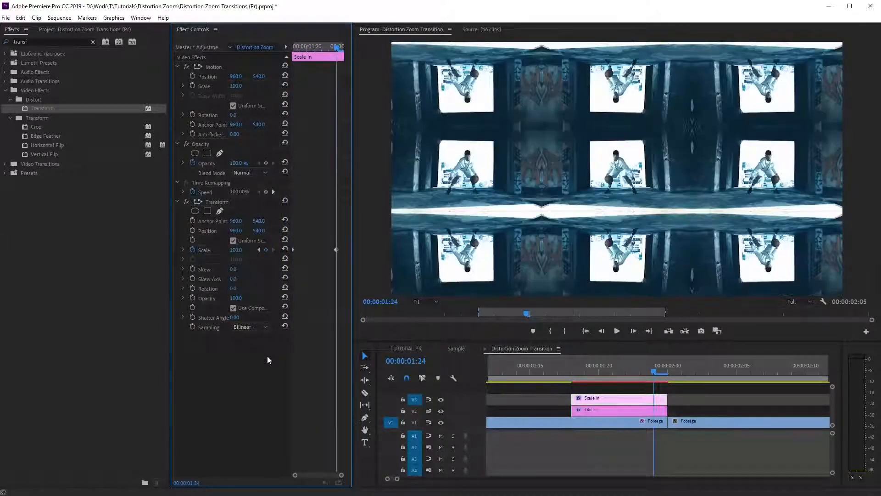
Turn off the composition's shutter angle in Scale In's Transform effect, set Shutter Angle to 360 and scrub through the motion blur.
left_click_drag(654, 373, 626, 373)
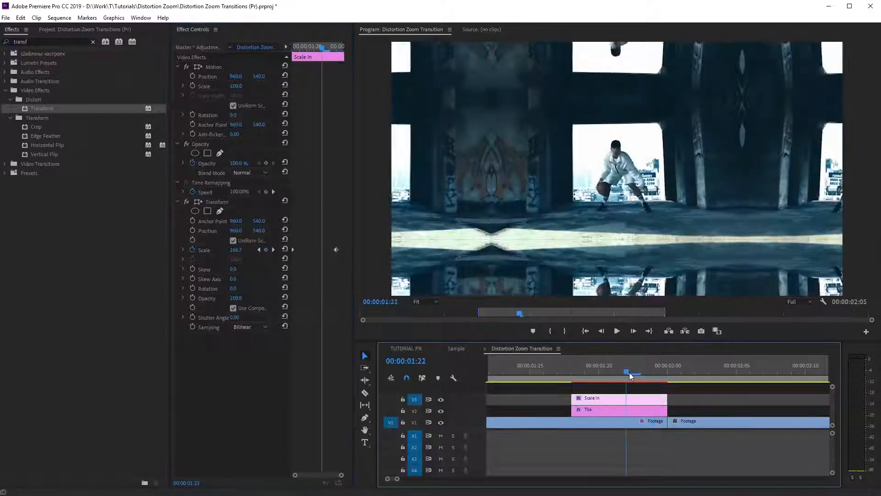
left_click(232, 313)
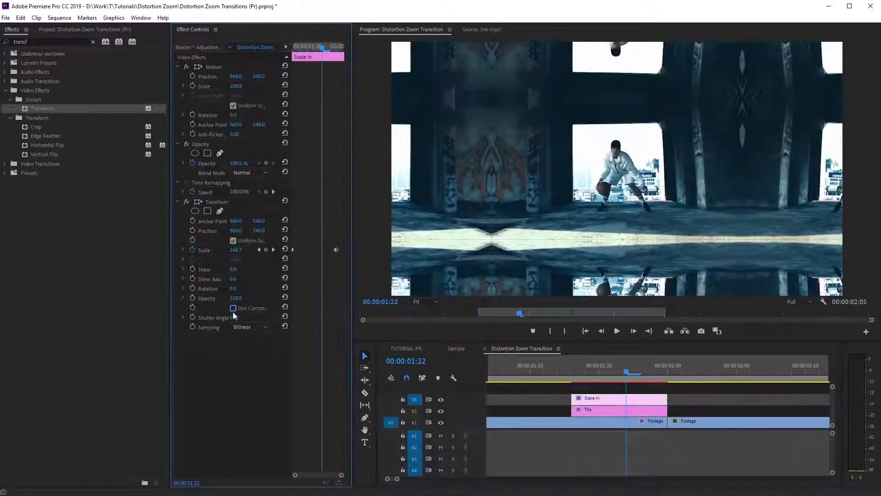
left_click_drag(234, 317, 284, 318)
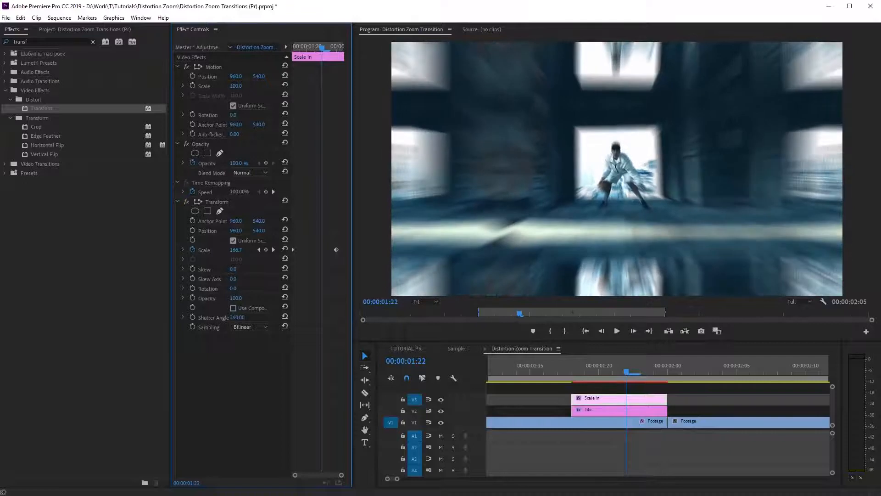
left_click_drag(597, 369, 639, 367)
Show the Scale graph enlarged, make the keyframes Continuous Bezier and shape the curve to start slowly and drop steeply at the end.
left_click(182, 250)
left_click_drag(172, 249, 113, 250)
left_click_drag(353, 273, 413, 274)
left_click_drag(330, 283, 333, 330)
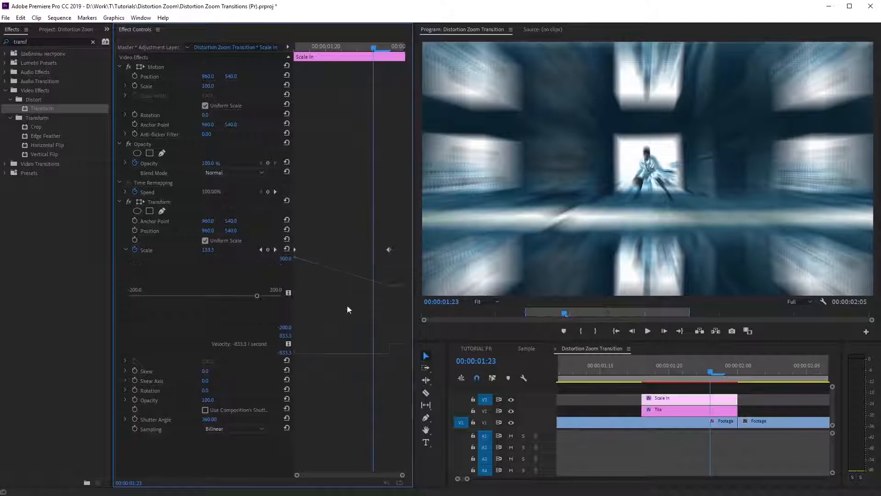
right_click(388, 250)
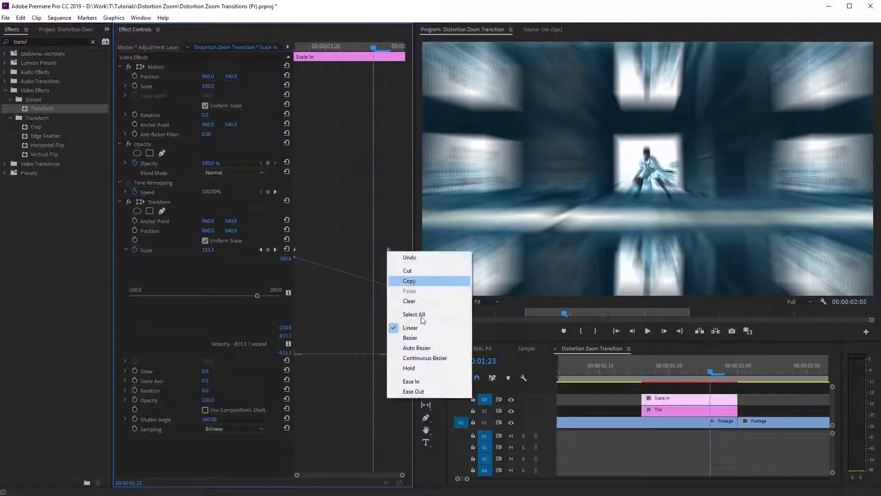
left_click(427, 358)
left_click_drag(315, 264, 329, 259)
left_click_drag(374, 283, 378, 277)
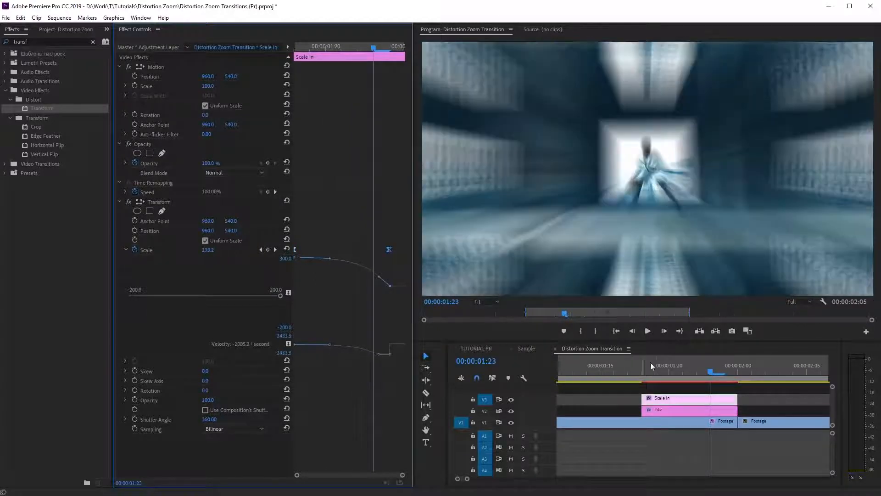
Shift the last Scale keyframe to the very end of the Scale In layer and scrub through the zoom.
left_click_drag(640, 367, 725, 373)
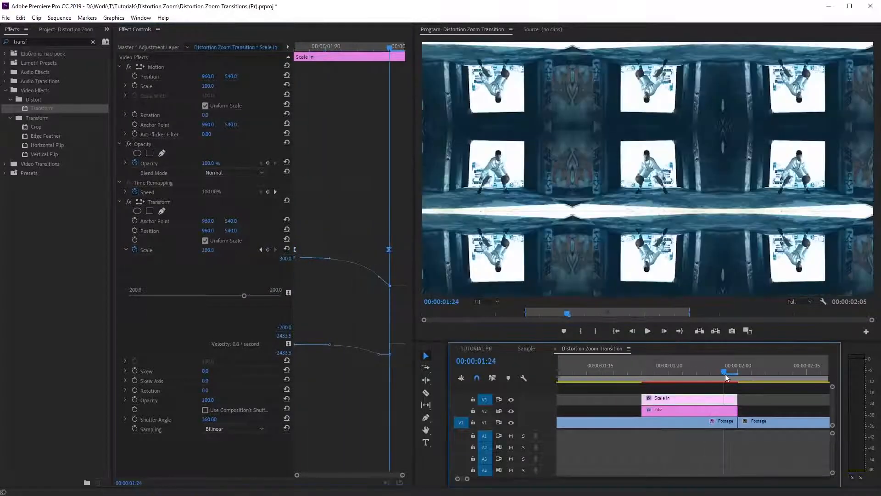
left_click_drag(390, 249, 404, 250)
left_click_drag(637, 368, 715, 369)
left_click_drag(730, 372, 631, 376)
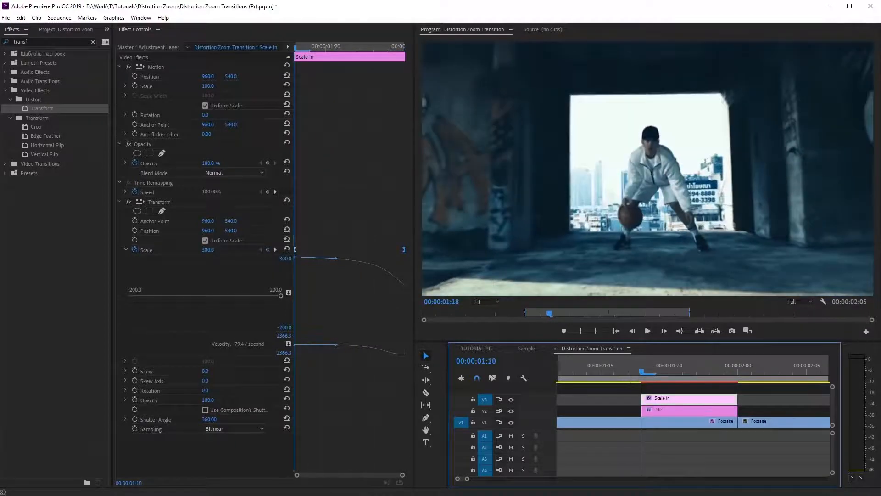
Copy the Scale In layer and paste it on V3 at 00:00:02:00, over the second footage clip.
right_click(659, 399)
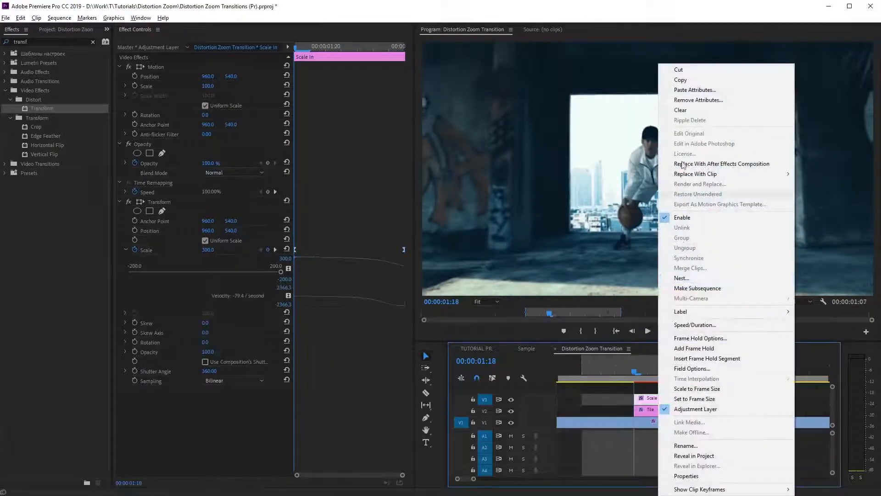
left_click(683, 83)
left_click_drag(635, 373, 681, 373)
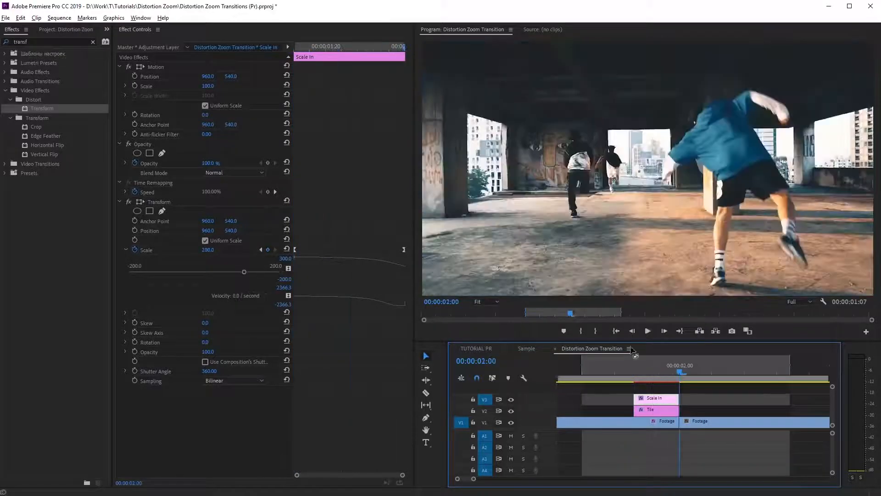
left_click(22, 19)
left_click(37, 68)
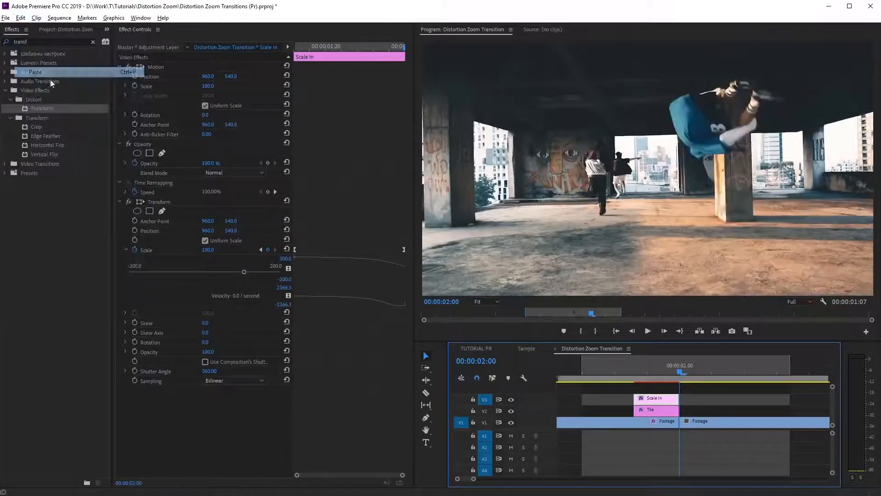
Rename the pasted adjustment layer over the second clip as Scale Out.
right_click(701, 403)
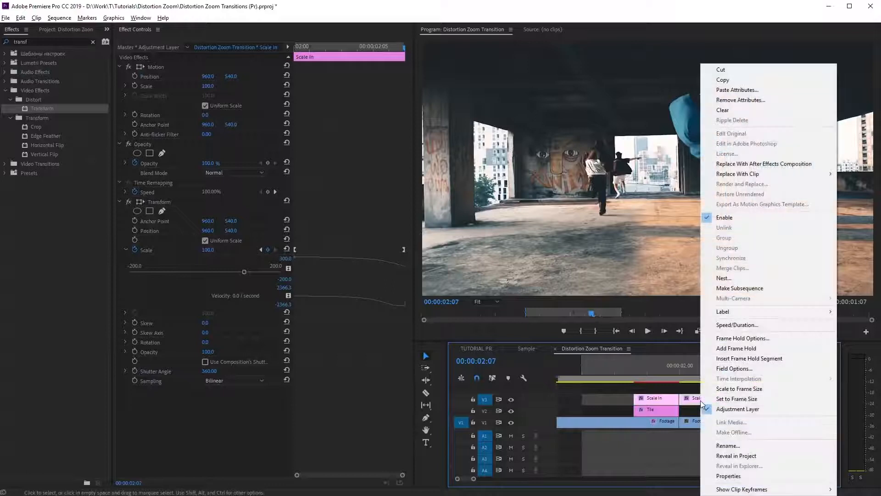
left_click(725, 447)
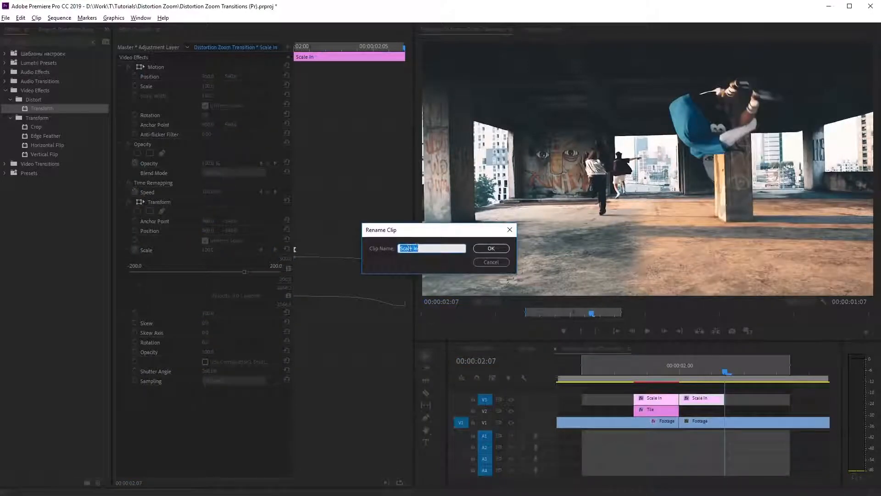
type("Scale Out")
left_click(490, 248)
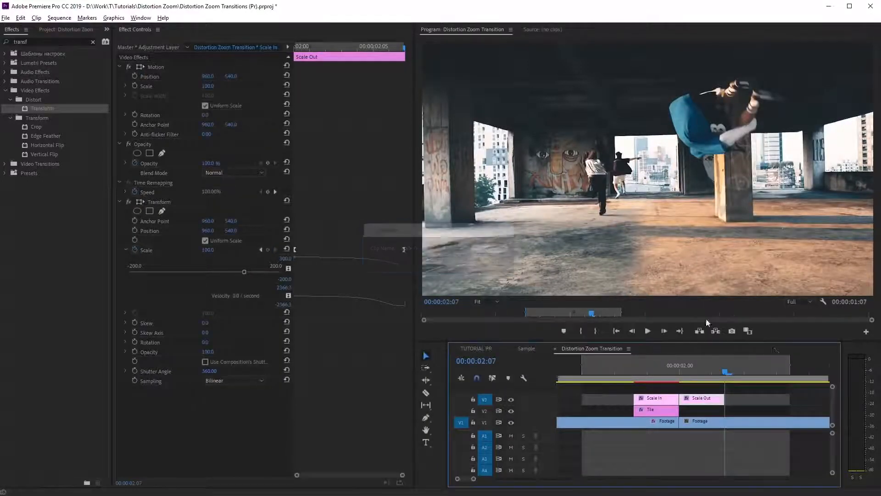
Reshape Scale Out's scale curve to drop fast at first and flatten toward a final keyframe at the layer's end, previewing the transition.
left_click_drag(392, 283, 393, 347)
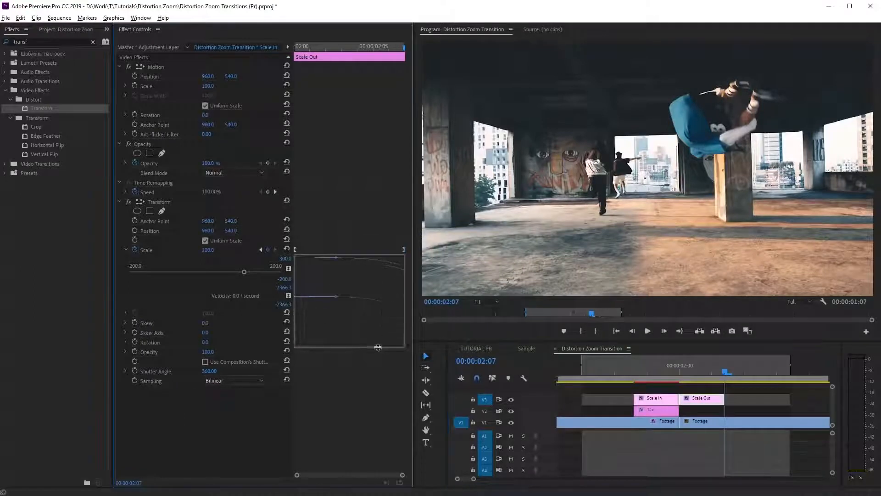
left_click(402, 249)
left_click_drag(390, 285, 348, 293)
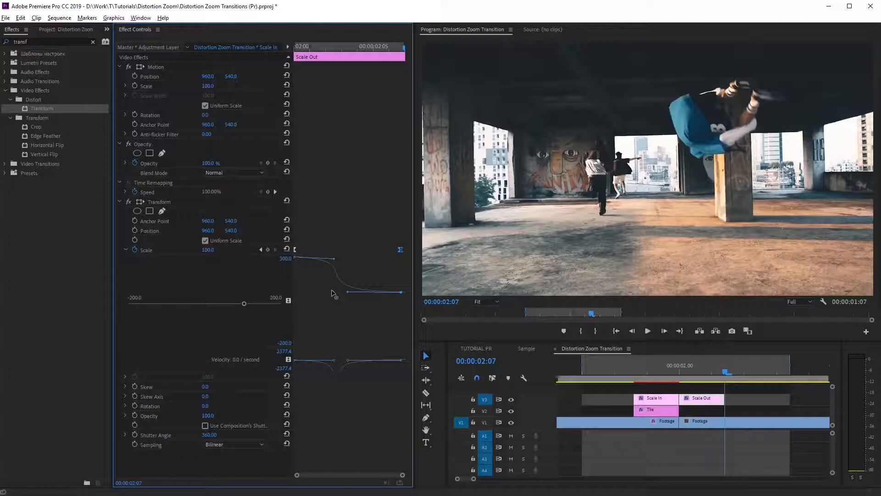
left_click_drag(333, 262, 300, 272)
left_click(645, 376)
key("space")
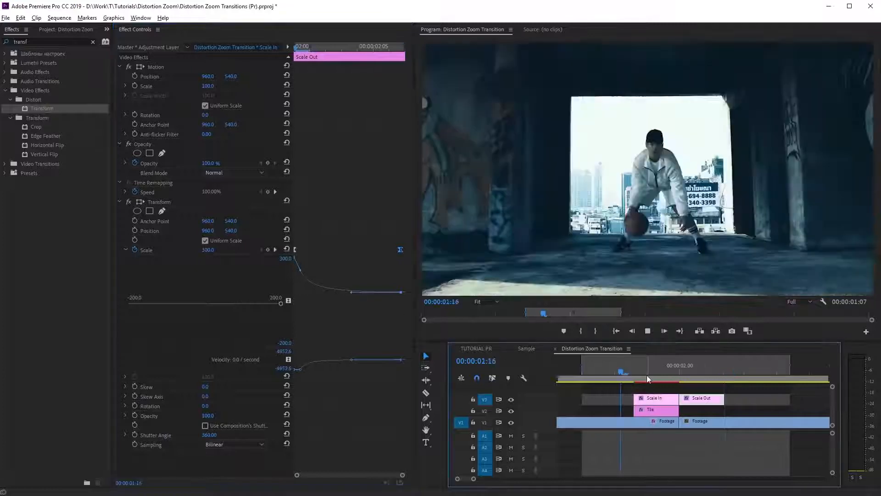
left_click_drag(401, 249, 405, 249)
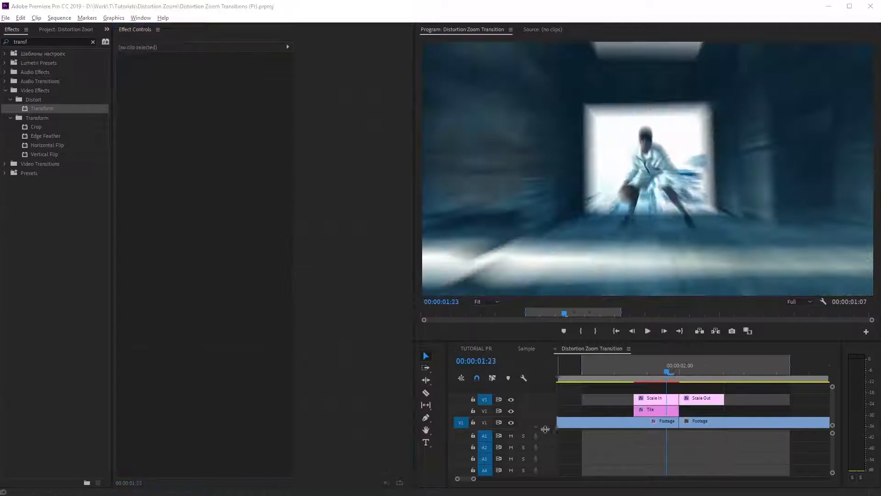
Make room above the video tracks and add a new video track above V3.
left_click_drag(545, 429, 543, 456)
right_click(516, 416)
left_click(543, 356)
left_click(507, 183)
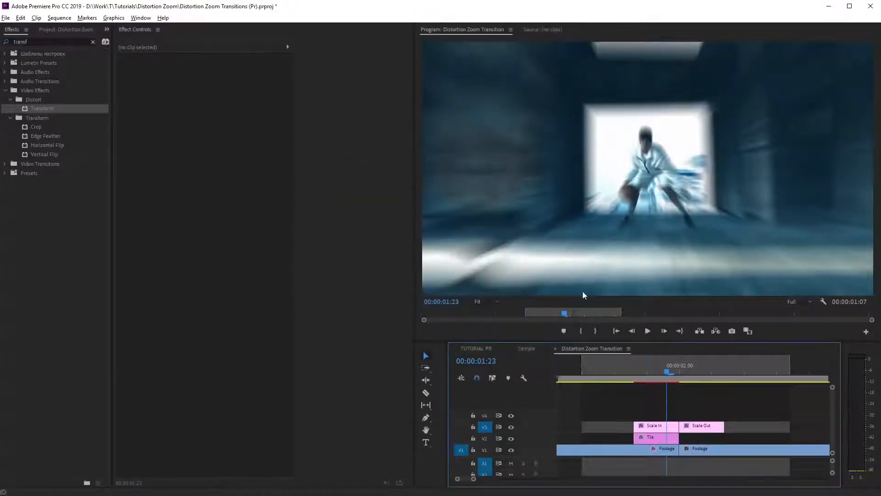
Paste the copied Scale In layer onto V4 at 00:00:01:23 and delete its Transform effect.
left_click(25, 18)
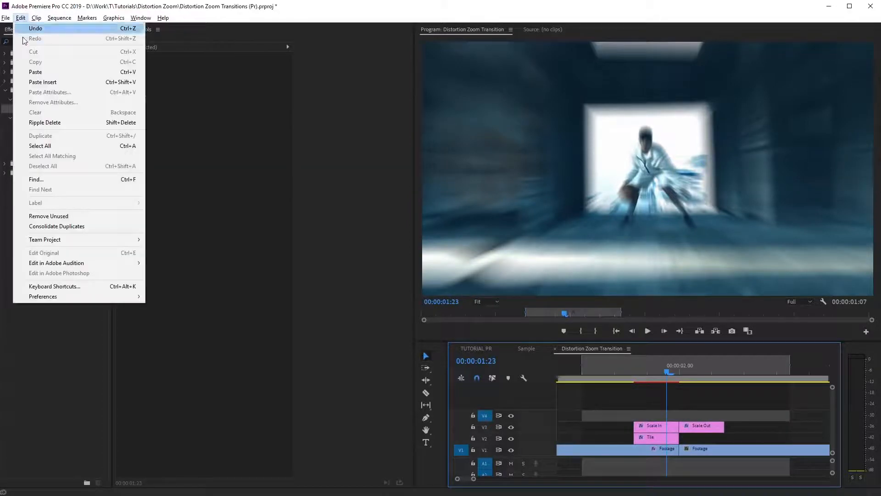
left_click(28, 70)
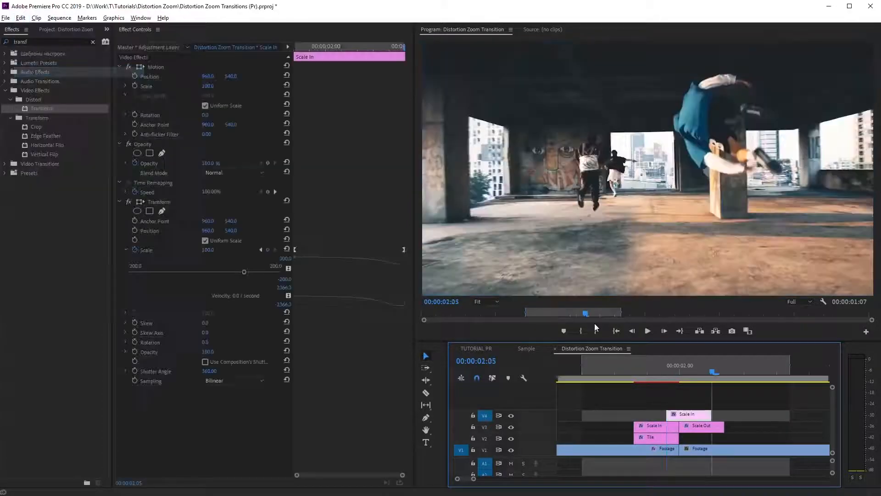
left_click(154, 201)
key("Delete")
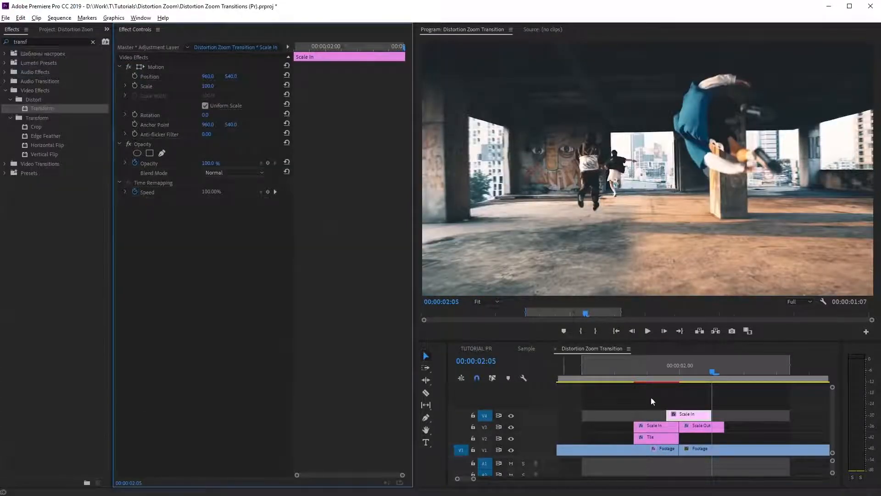
Rename the adjustment layer on V4 as Aberrations.
right_click(692, 415)
left_click(738, 447)
type("Aberrations")
left_click(491, 249)
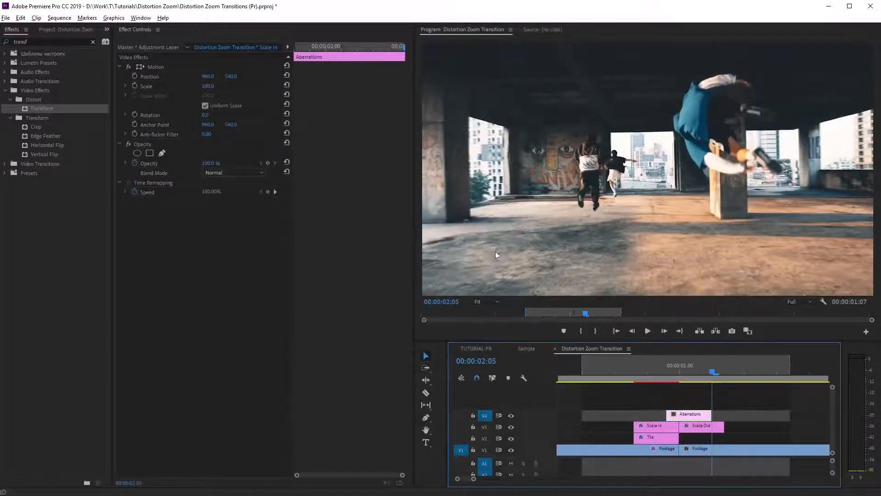
Stretch the Aberrations layer from the start of Scale In to well past the end of Scale Out and save the project.
left_click_drag(695, 419, 784, 411)
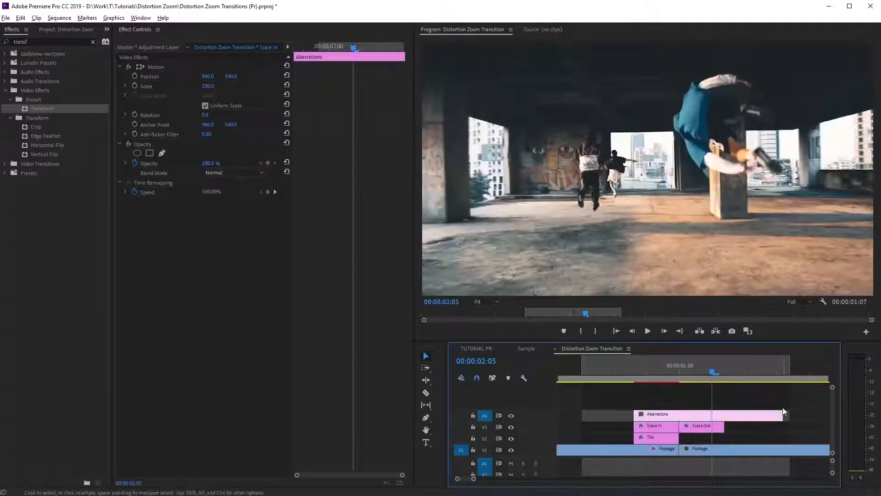
key("ctrl+s")
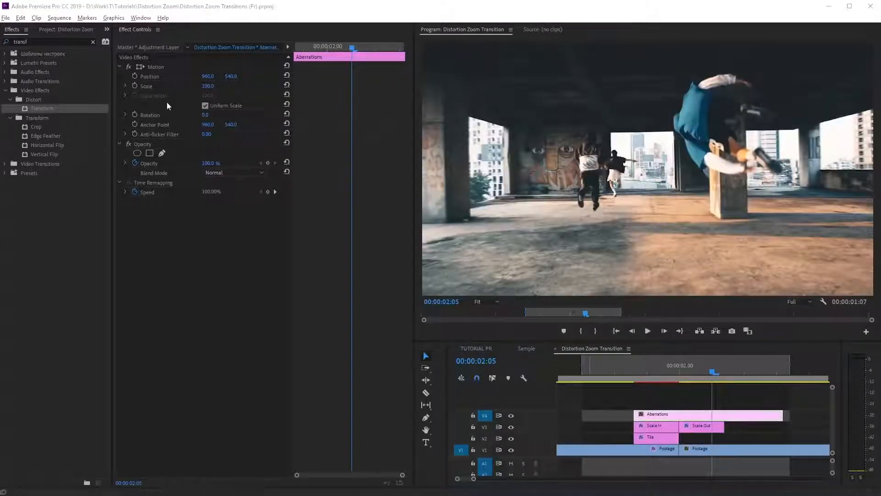
Find the VR Digital Glitch effect, apply it to the Aberrations layer and expand its Distortion settings.
double_click(54, 42)
type("dig")
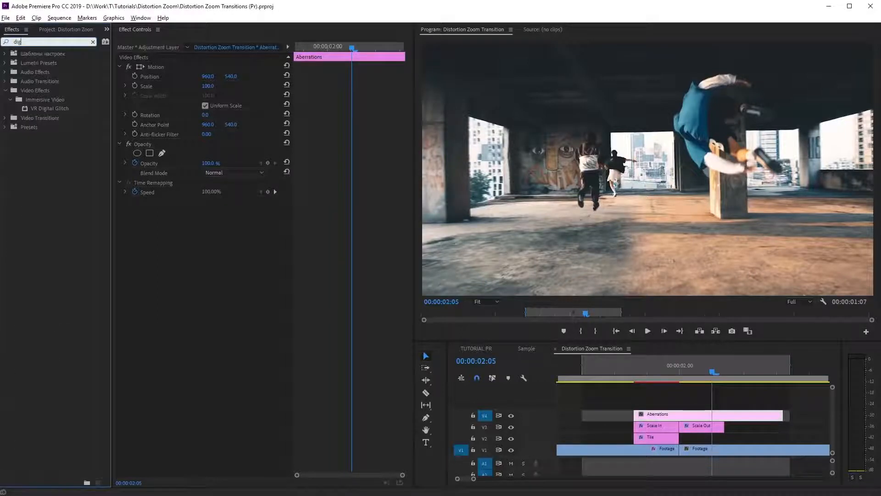
left_click_drag(51, 112, 79, 141)
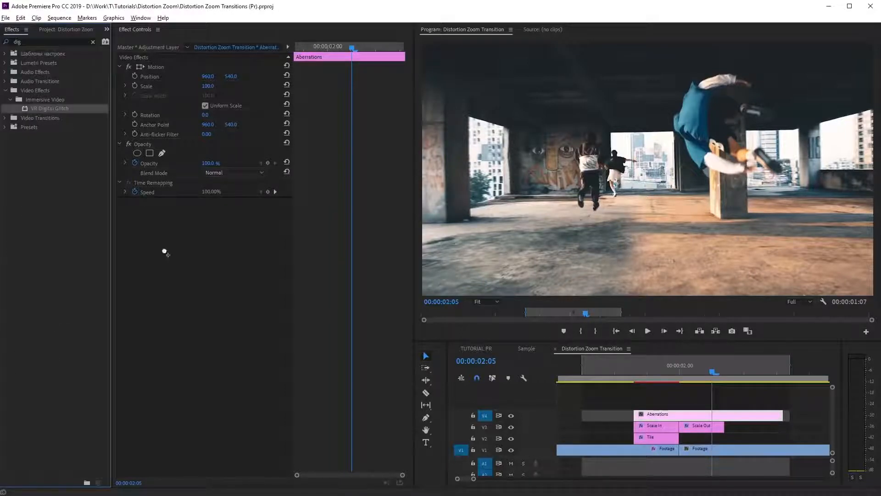
left_click_drag(164, 251, 164, 251)
left_click(125, 269)
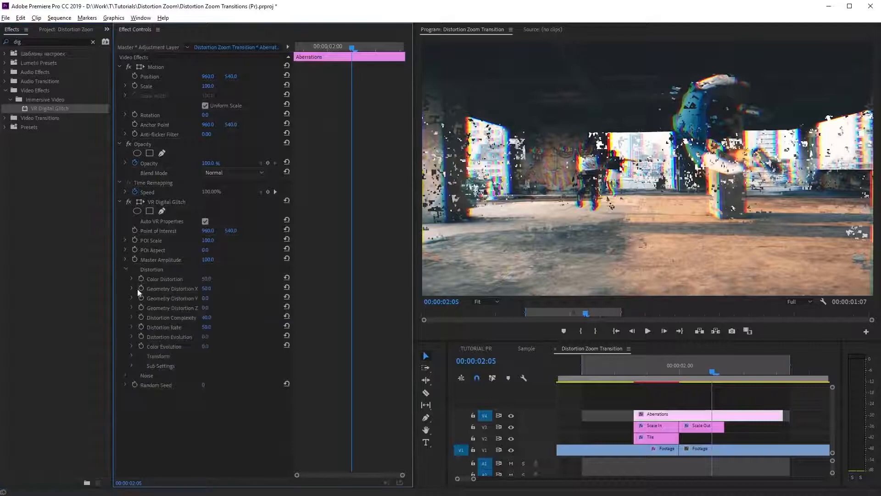
Set the glitch effect's Distortion Rate to 0 and save the project.
left_click_drag(207, 328, 182, 327)
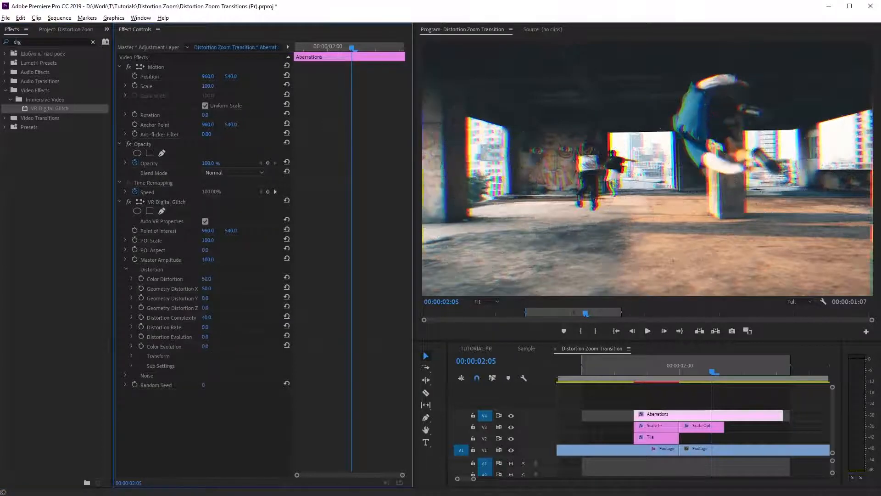
key("ctrl+s")
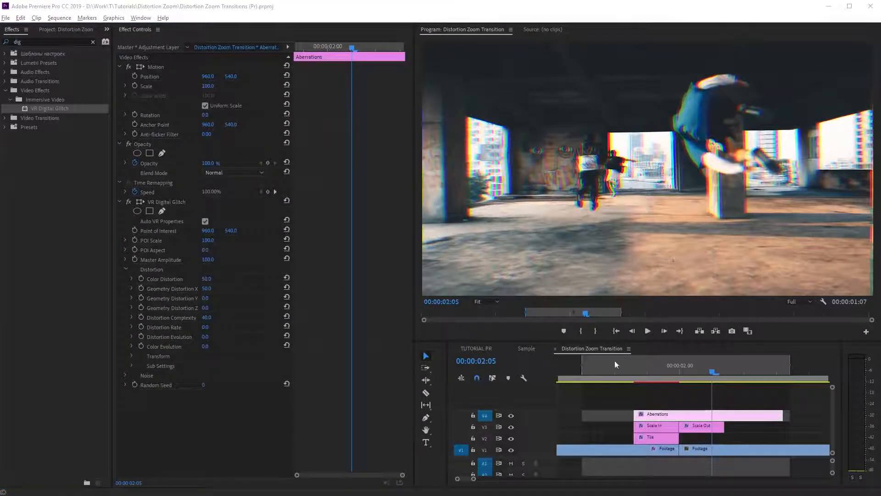
Keyframe Color Distortion on the Aberrations layer at 0 at 00:00:01:18, 100 at 00:00:02:00 and 0 at 00:00:02:15.
left_click_drag(713, 372, 635, 372)
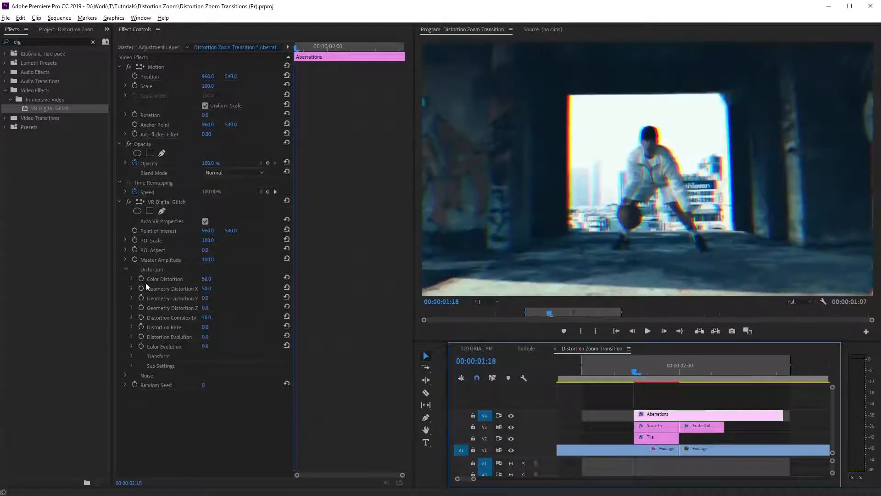
left_click_drag(206, 279, 184, 279)
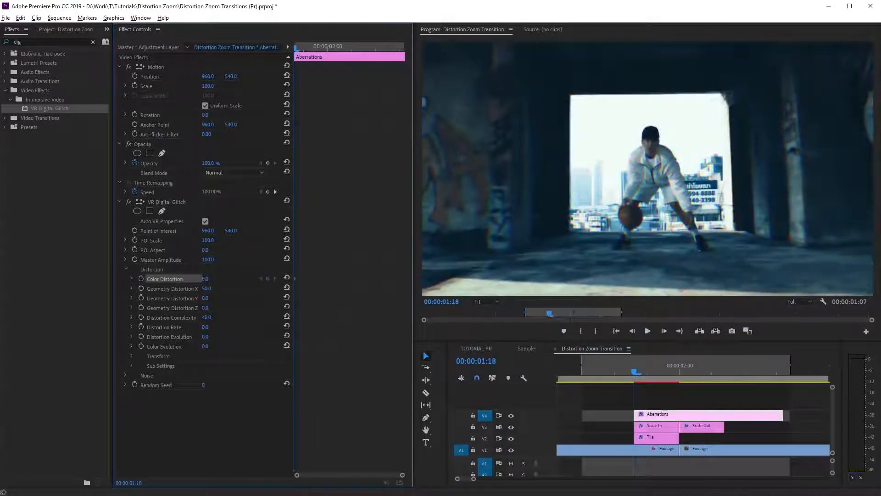
left_click_drag(301, 48, 329, 46)
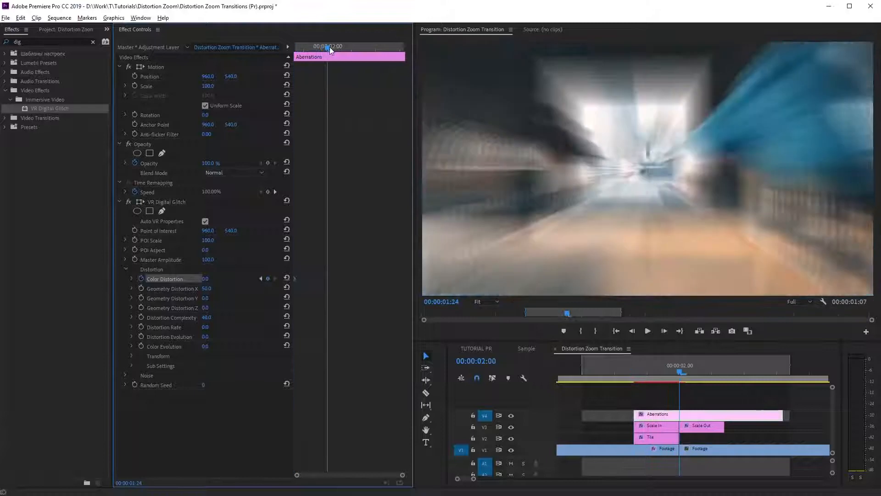
left_click_drag(205, 279, 221, 278)
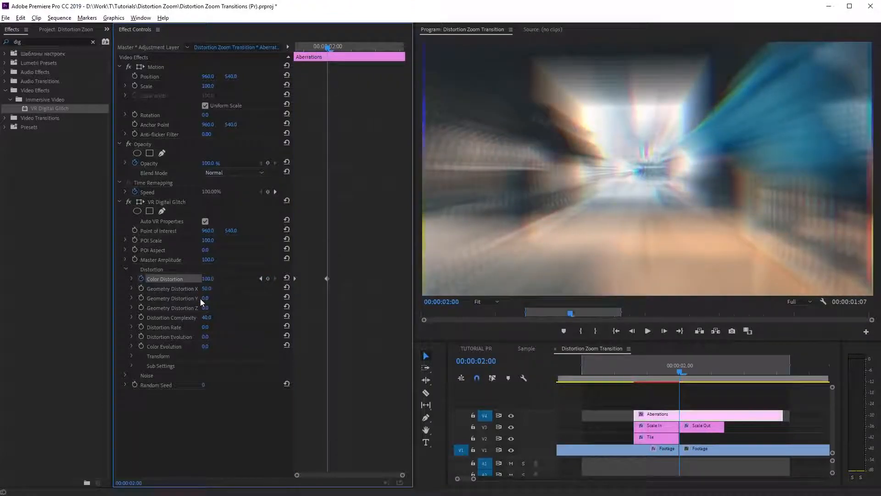
left_click_drag(338, 50, 400, 48)
left_click_drag(213, 280, 170, 279)
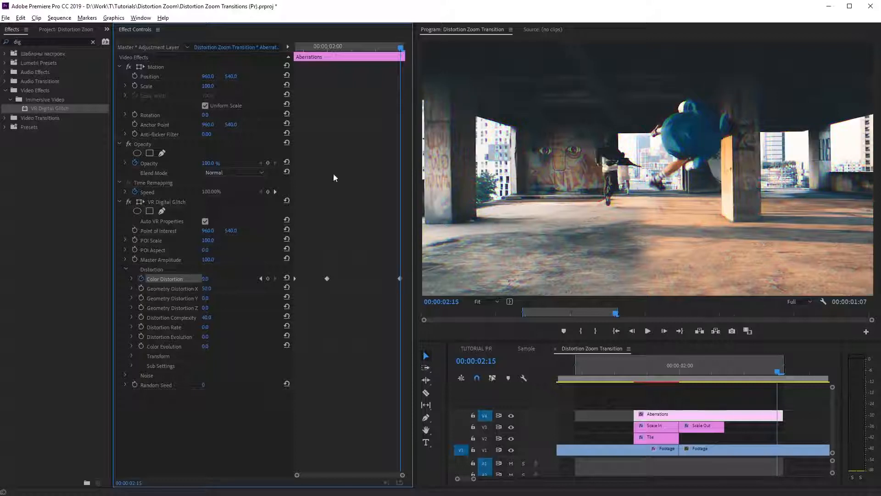
Expand the Color Distortion graph and apply Bezier interpolation to all its keyframes.
left_click_drag(324, 48, 371, 46)
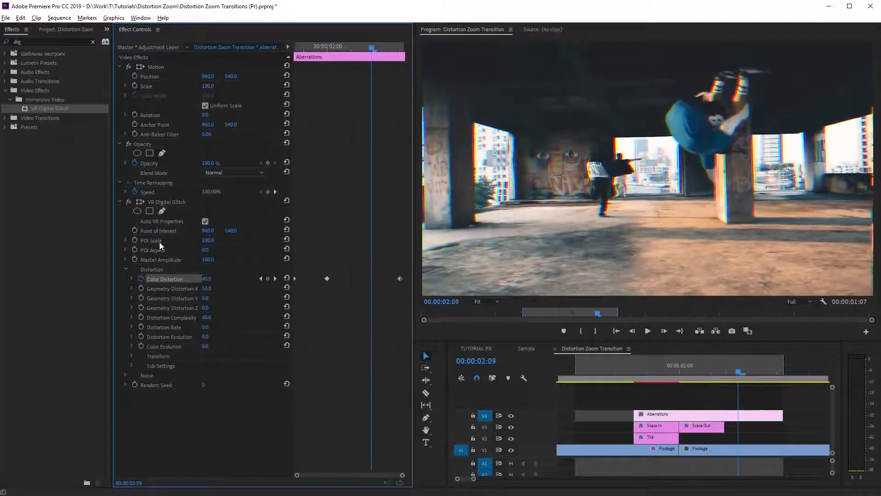
left_click(132, 279)
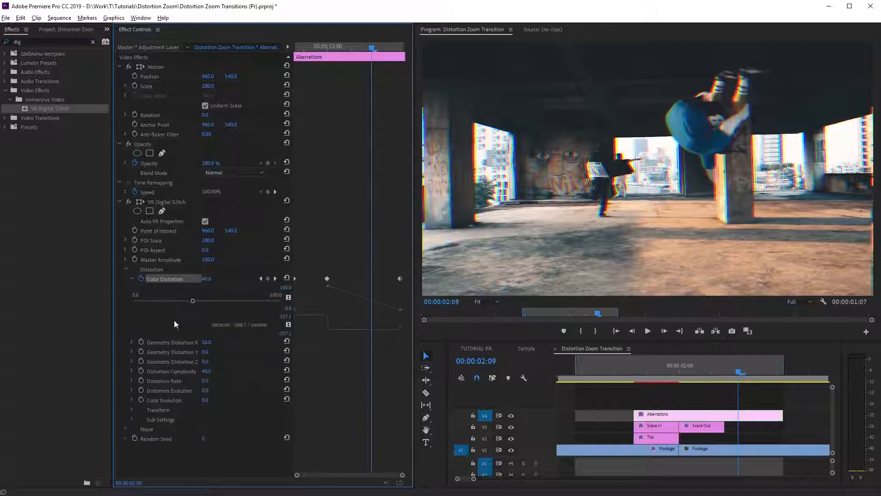
right_click(400, 278)
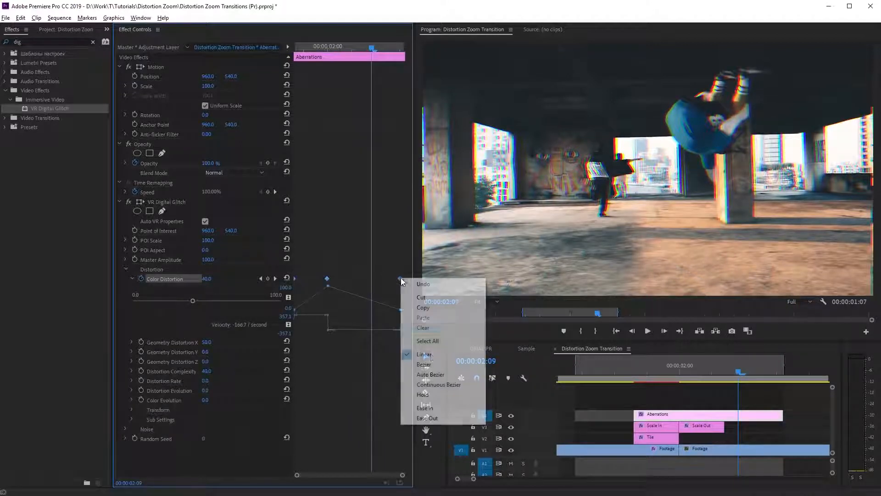
left_click(424, 373)
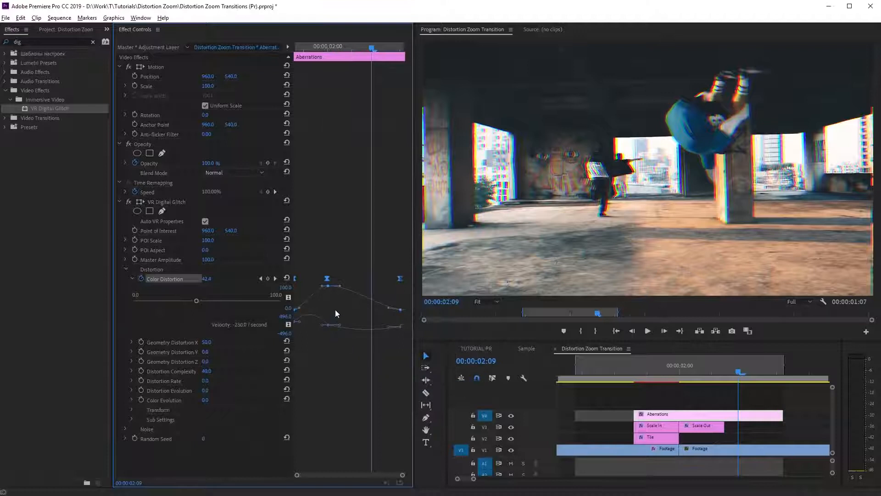
Steepen the Color Distortion curve around its peak and add a keyframe of about 12.5 at 00:00:02:05 for a softer fall-off.
left_click_drag(335, 312, 306, 366)
left_click_drag(324, 287, 310, 288)
left_click_drag(386, 362, 363, 362)
left_click_drag(615, 365, 640, 367)
mouse_move(703, 365)
left_mouse_down()
mouse_move(723, 365)
mouse_move(711, 365)
left_mouse_up()
left_click_drag(197, 282, 190, 282)
left_click_drag(190, 282, 188, 282)
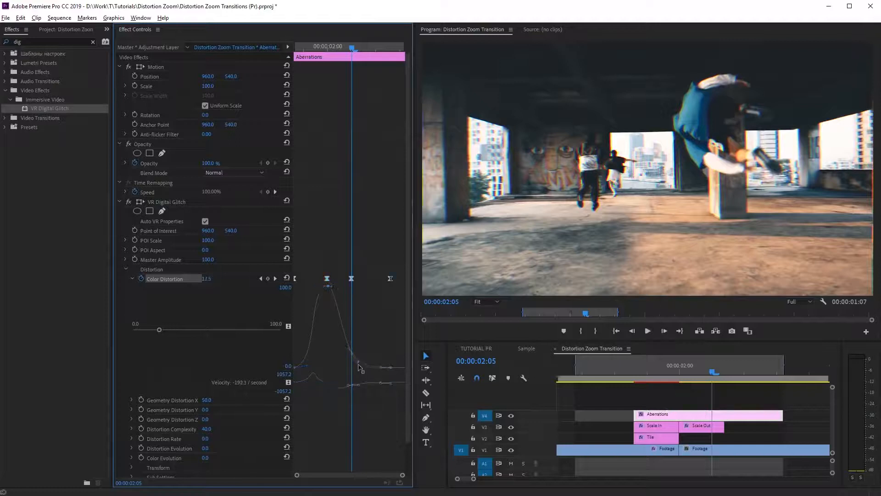
Play back the transition to check the animated color distortion.
left_click(580, 367)
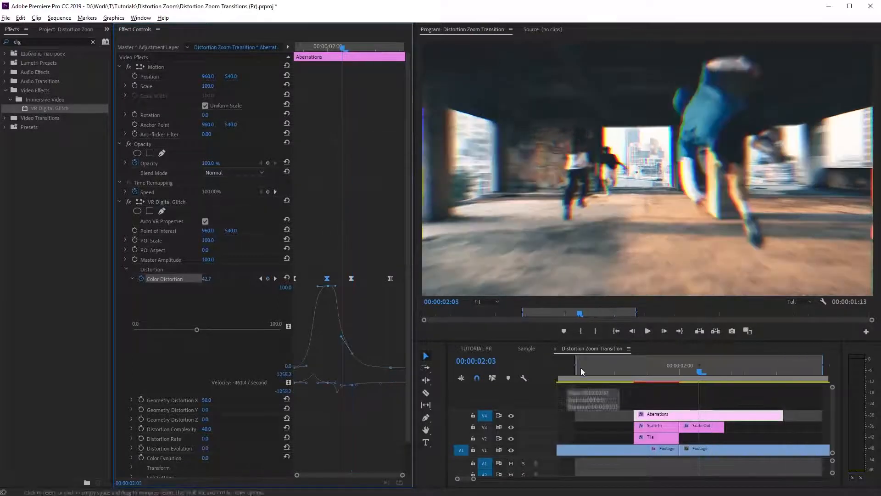
key("space")
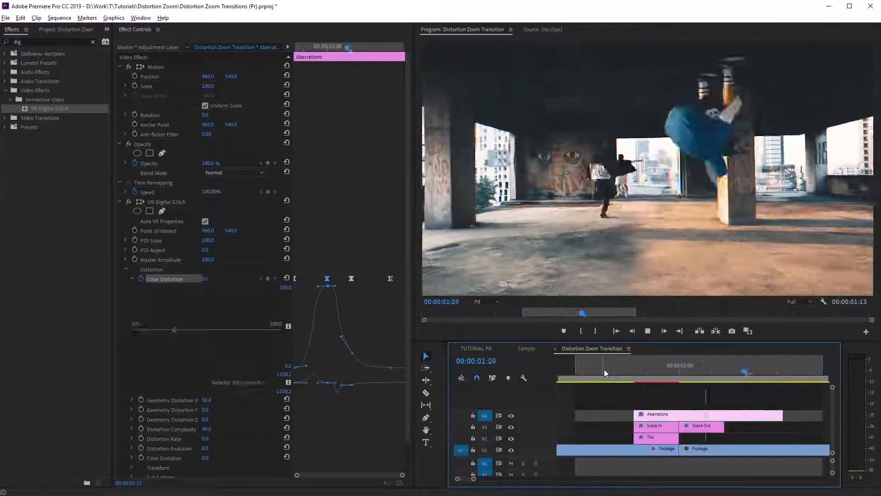
key("space")
Find the Lens Distortion effect and apply it to the Aberrations layer below VR Digital Glitch.
double_click(54, 40)
type("lens")
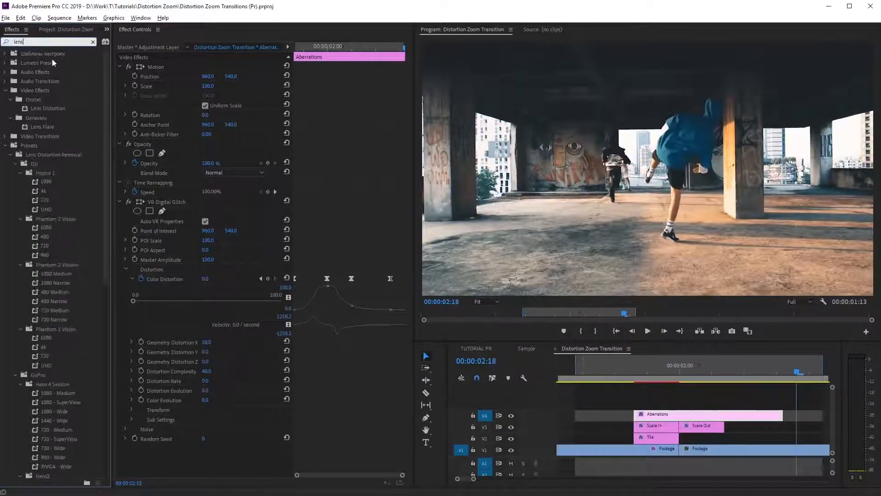
left_click_drag(46, 106, 203, 457)
scroll(208, 439, "down", 3)
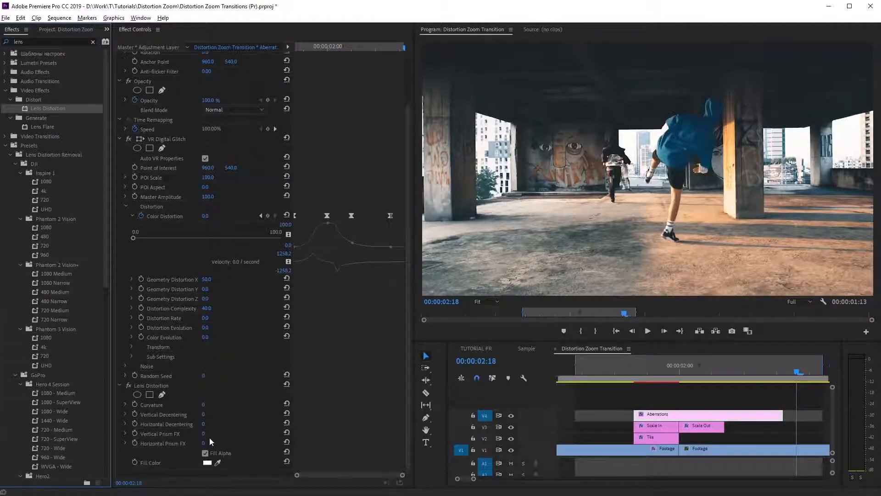
Keyframe the Lens Distortion Curvature at 0 at 00:00:01:18, -48 at 00:00:02:00 and 0 at 00:00:02:15.
left_click(635, 366)
left_click(134, 405)
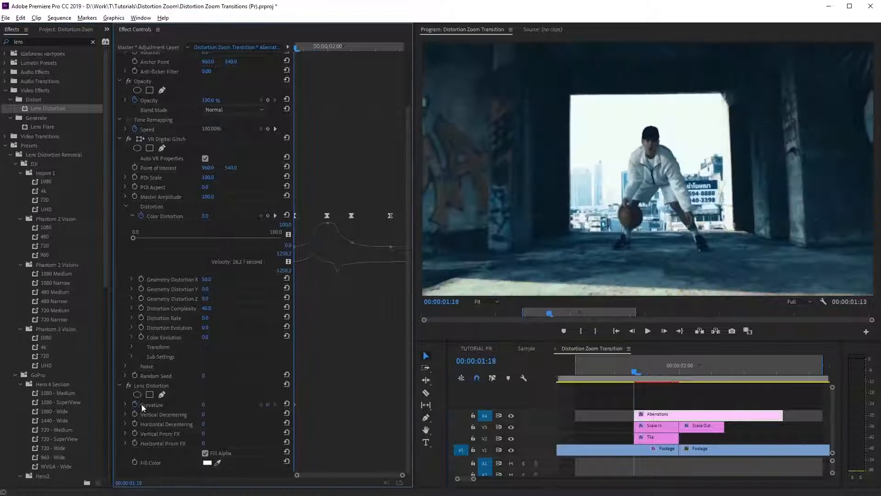
left_click_drag(663, 381, 683, 378)
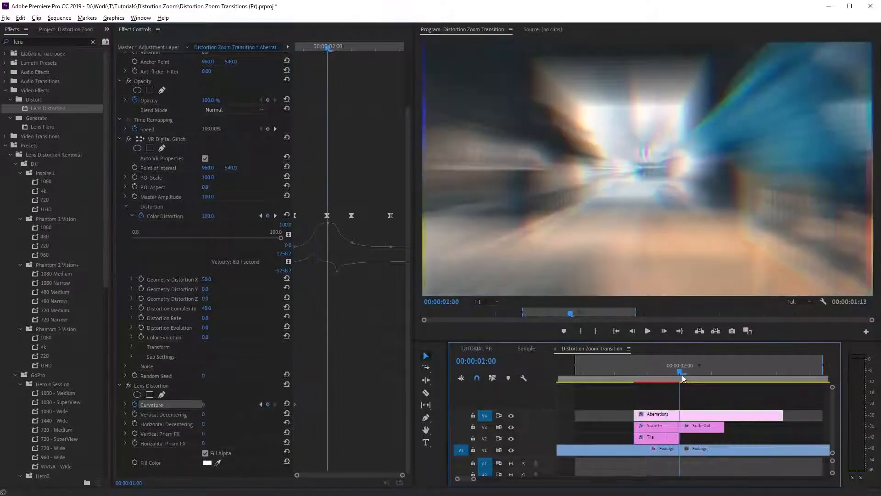
left_click_drag(203, 404, 181, 405)
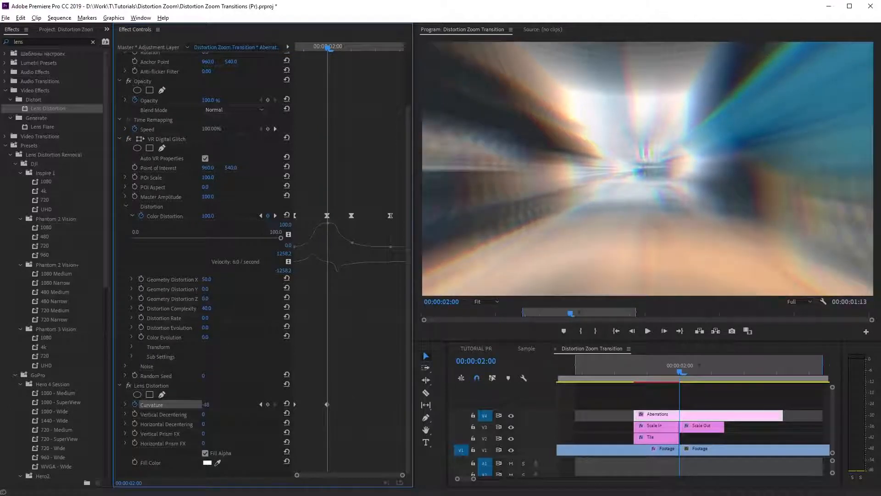
left_click_drag(683, 373, 779, 371)
left_click(207, 405)
type("0")
key("Return")
Expand the Curvature graph and set all three keyframes to Continuous Bezier interpolation.
left_click_drag(775, 371, 638, 376)
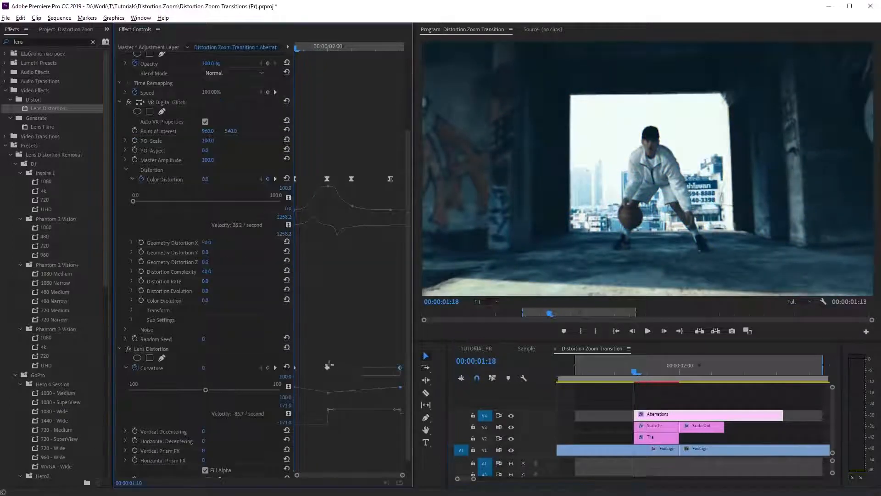
left_click_drag(296, 359, 388, 375)
right_click(401, 368)
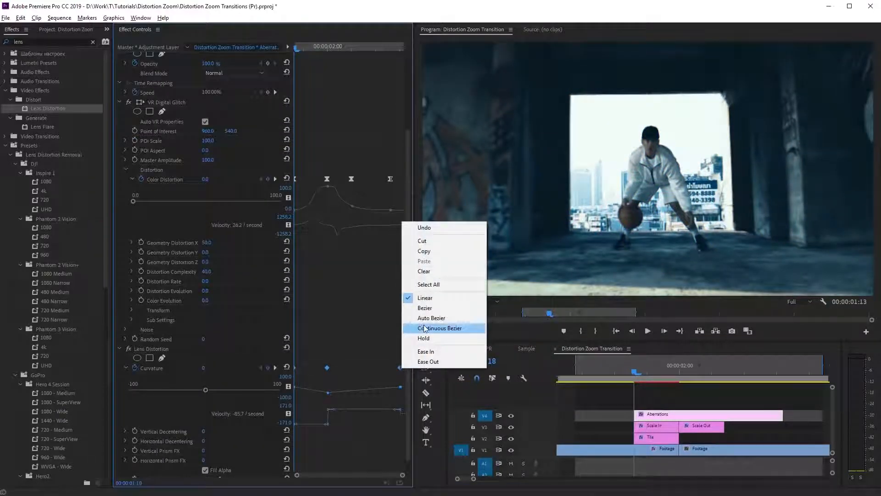
left_click(422, 328)
Enlarge the Curvature graph and pull out the first keyframe's handle so the curve eases in slowly before dropping steeply.
left_click_drag(312, 401, 305, 459)
scroll(334, 406, "down", 2)
left_click(327, 360)
left_click_drag(300, 341, 312, 342)
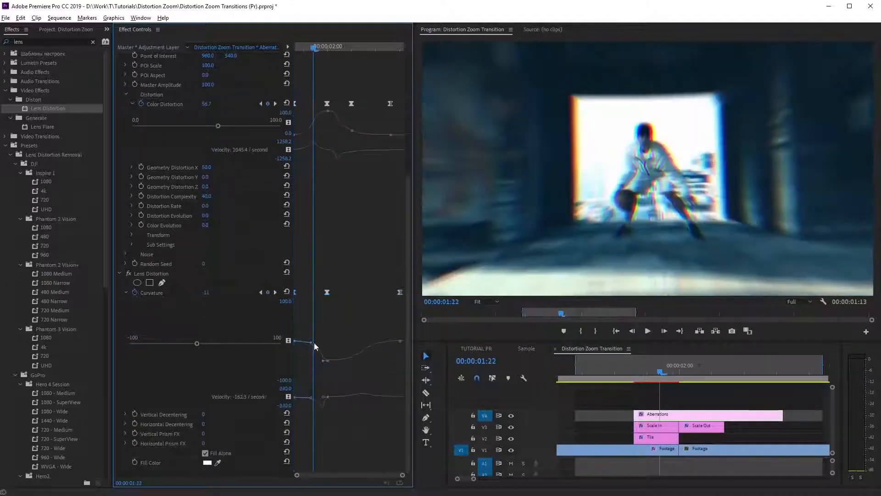
Shorten the first handle of the Scale In layer's Transform Scale curve slightly and play back the transition.
mouse_move(642, 371)
left_mouse_down()
mouse_move(763, 374)
mouse_move(630, 372)
mouse_move(647, 383)
left_mouse_up()
left_click(666, 430)
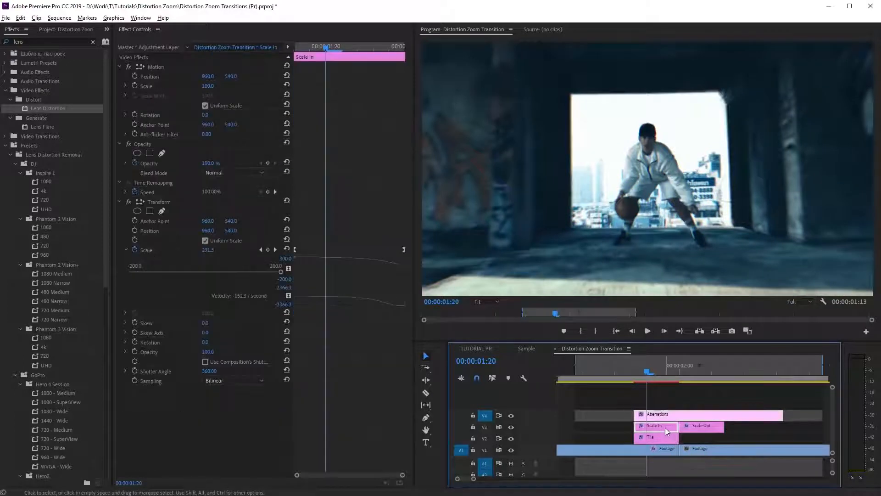
left_click(402, 249)
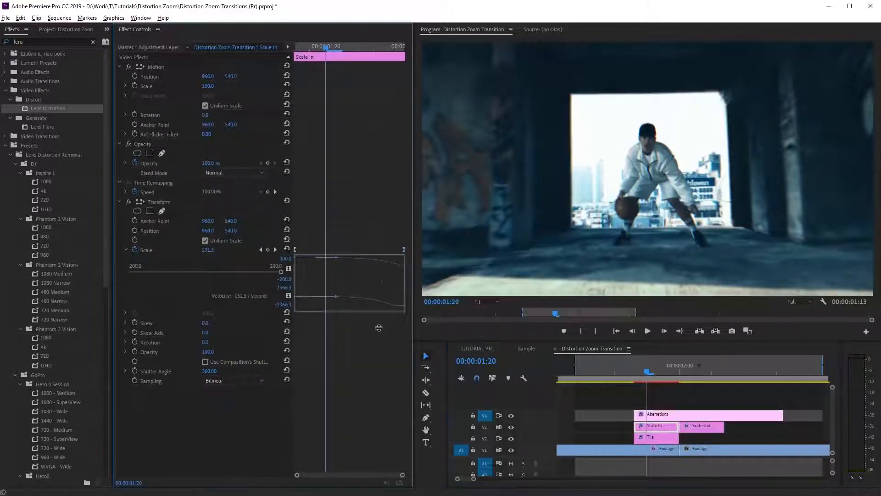
left_click_drag(378, 327, 378, 397)
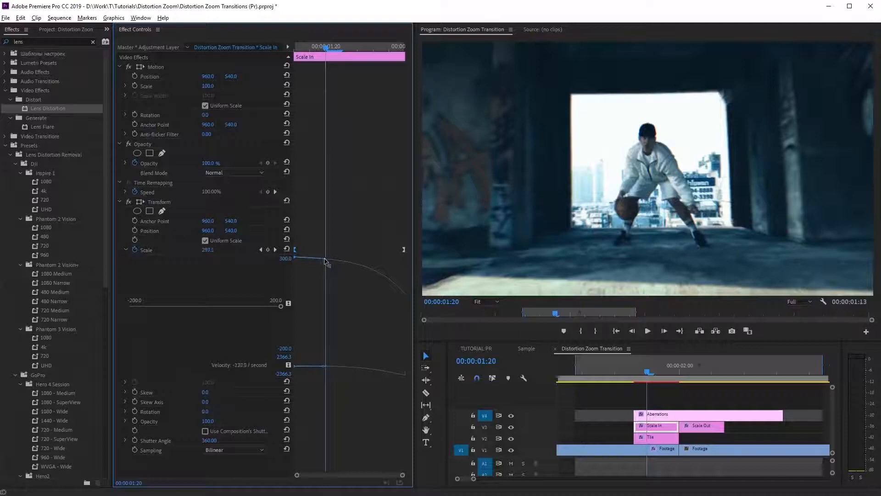
left_click_drag(320, 261, 320, 261)
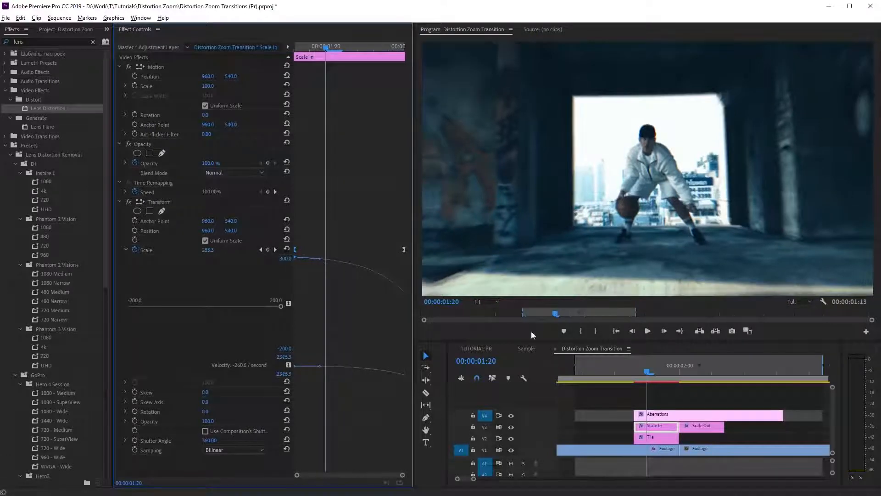
left_click(784, 382)
key("space")
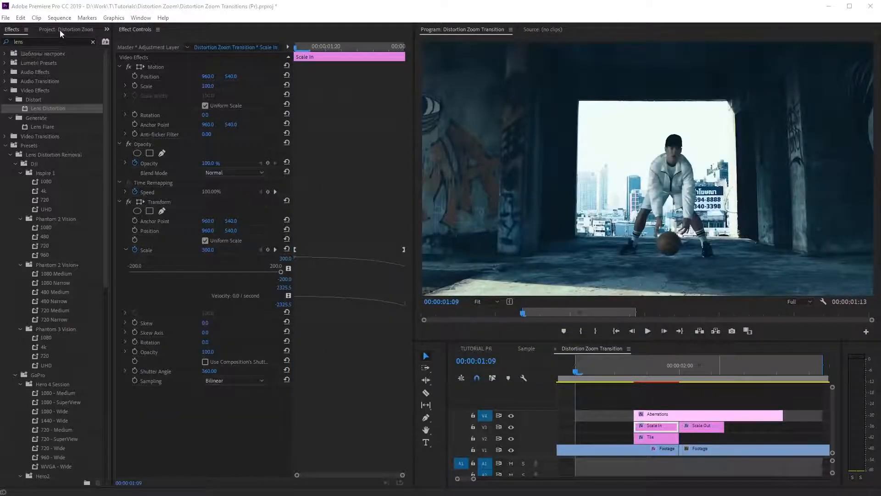
Place the Distortion_Zoom_Whoosh sound on track A1 beneath the transition and enlarge the track to show its waveform.
left_click(59, 29)
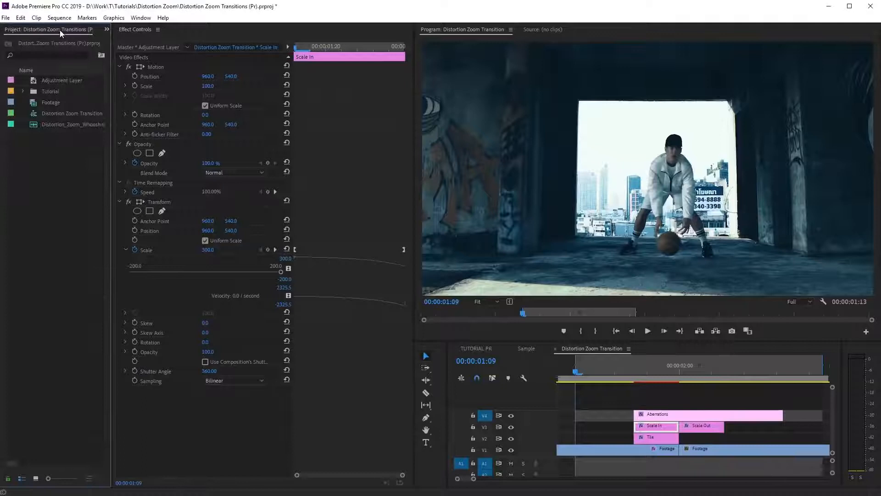
left_click_drag(53, 125, 622, 463)
left_click_drag(546, 458, 541, 431)
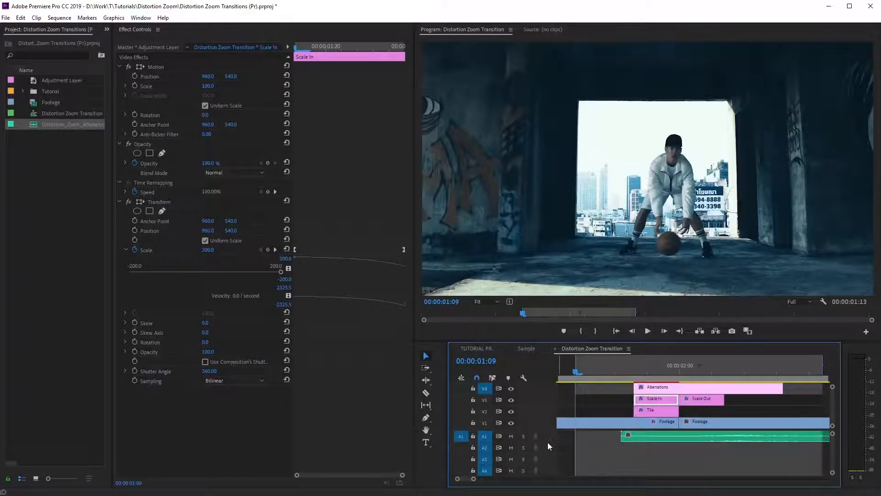
double_click(549, 438)
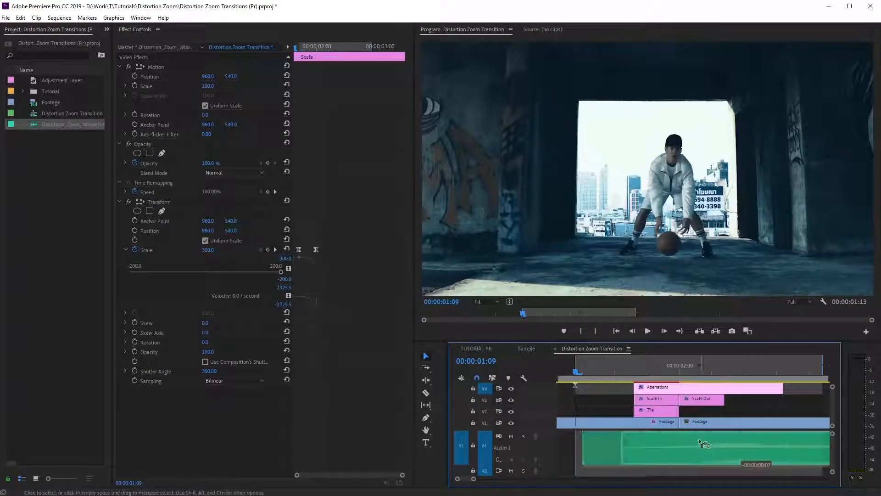
left_click(712, 439)
scroll(711, 439, "down", 3)
Speed the whoosh clip up to 170% and move it along A1 so it ends together with the Aberrations layer.
key("space")
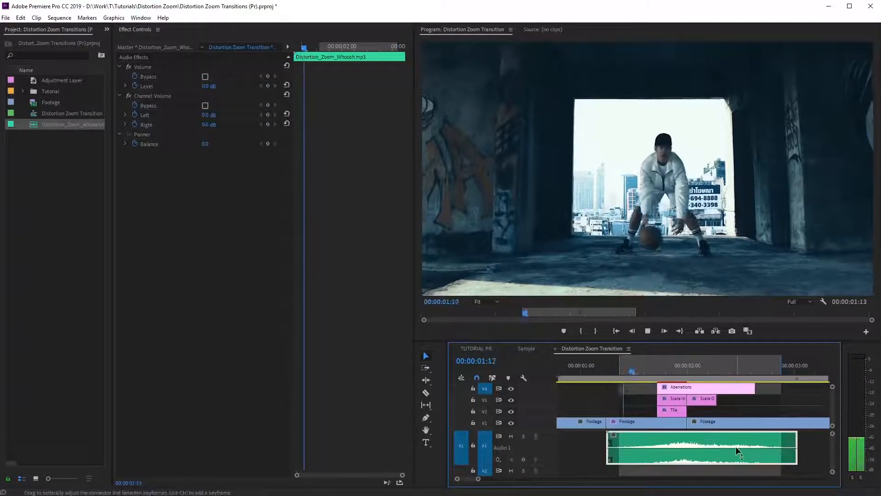
right_click(707, 447)
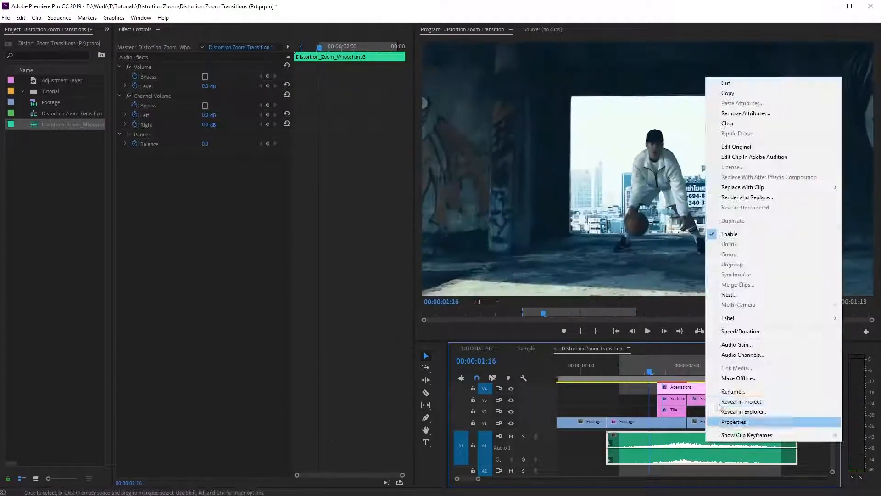
left_click(729, 330)
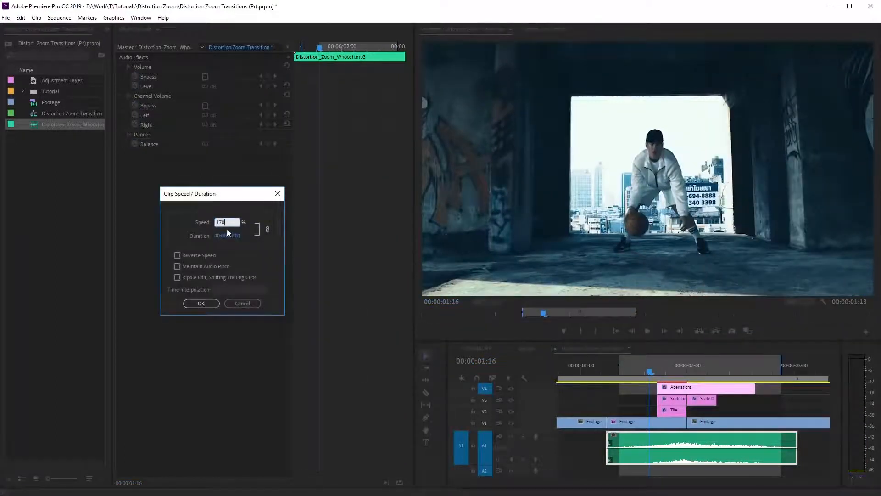
left_click(201, 303)
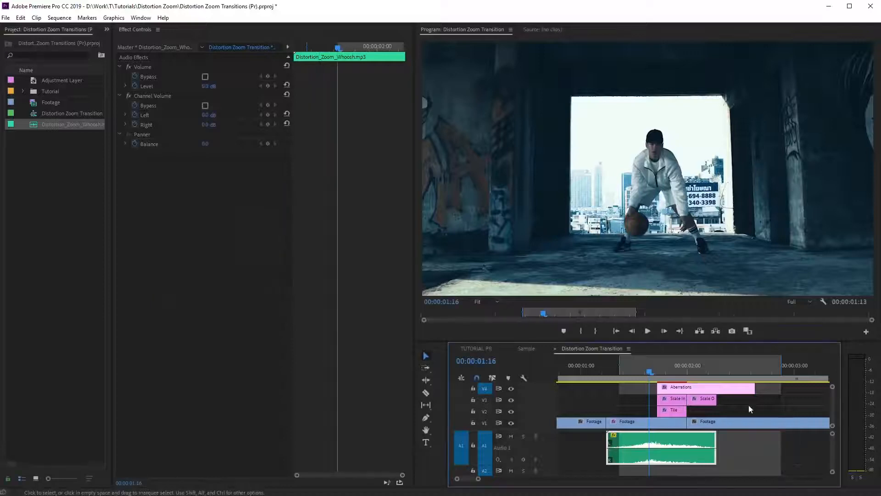
left_click_drag(680, 443, 718, 443)
key("space")
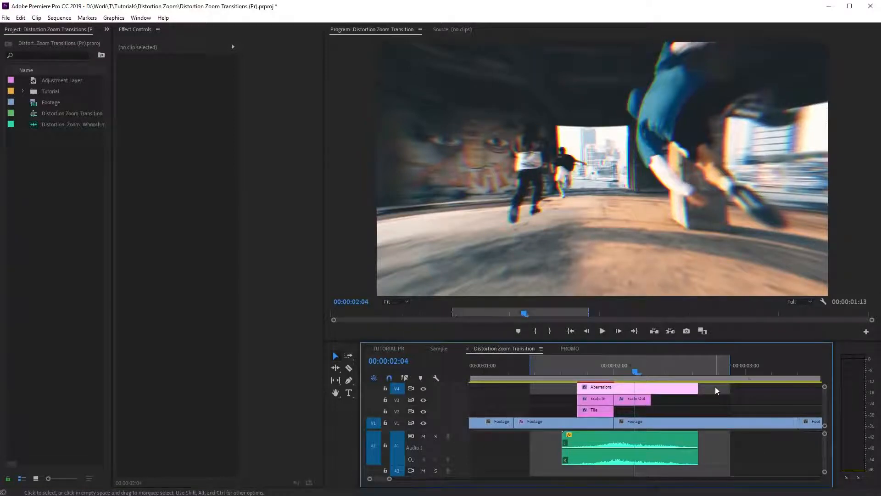
Select all the transition's adjustment layers with the whoosh clip and nest them as Distortion Zoom - Out.
left_click_drag(716, 394, 570, 415)
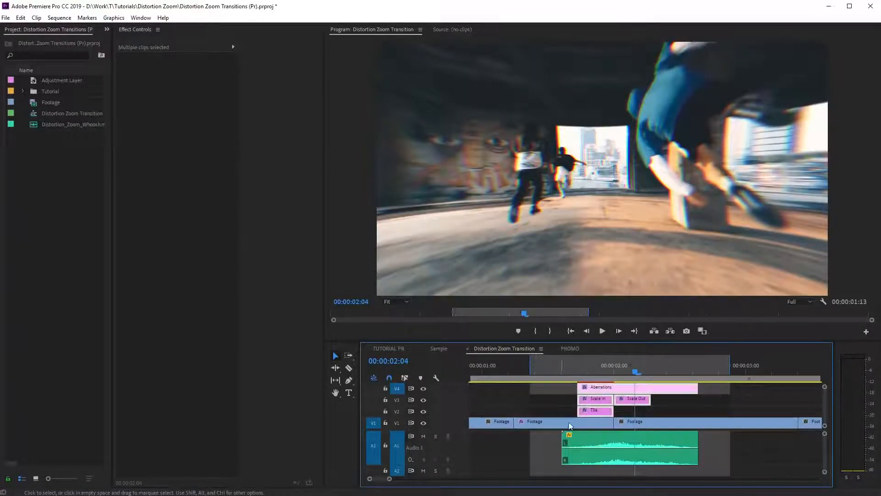
right_click(597, 403)
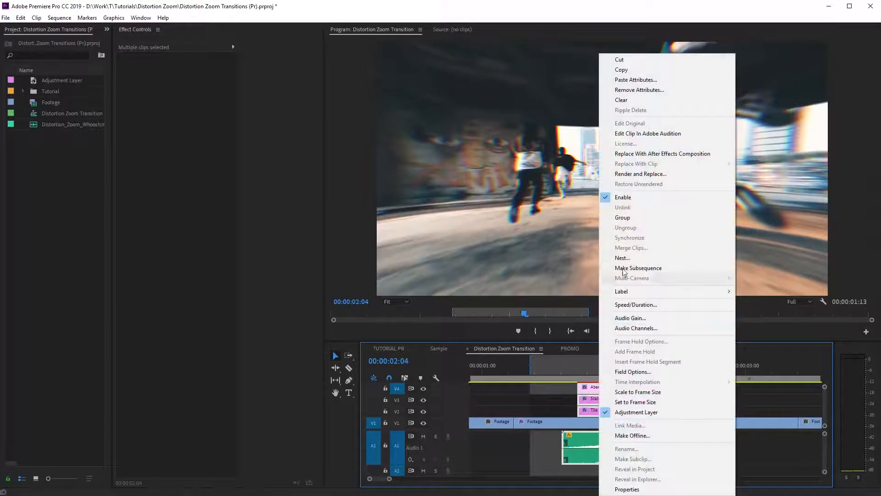
left_click(623, 258)
type("Distortion Zoom - Out")
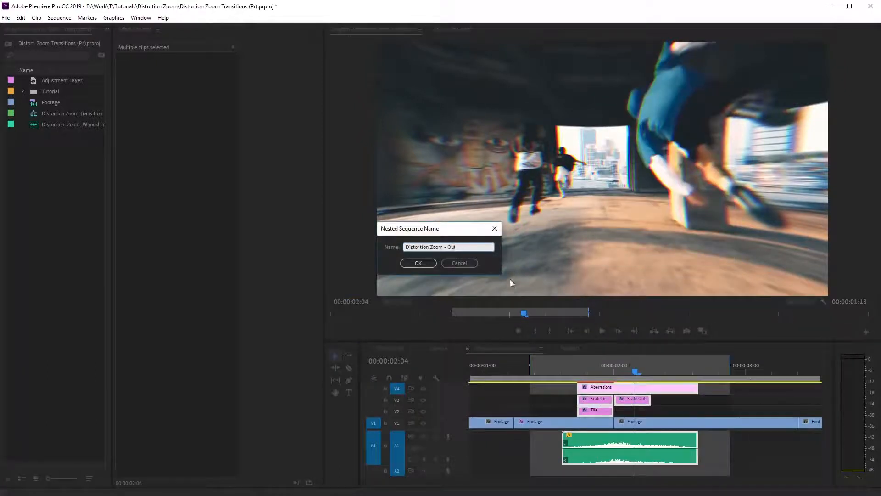
left_click(431, 264)
Open the PROMO sequence and place Distortion Zoom - Out as individual clips over the cut before 857113457.mp4.
left_click(573, 349)
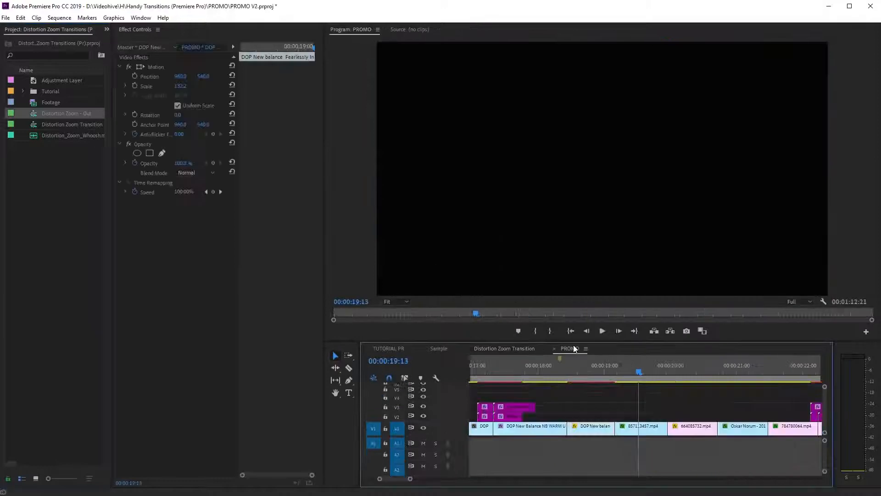
left_click_drag(66, 113, 620, 418)
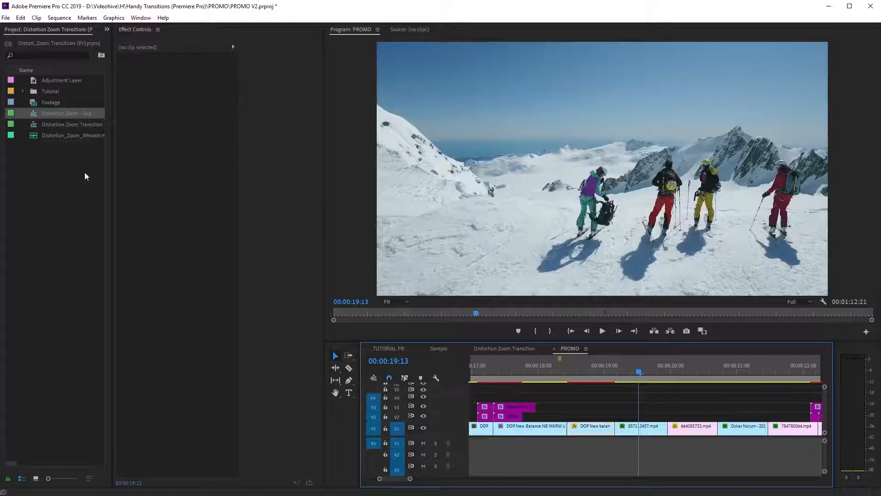
left_click_drag(261, 222, 619, 411)
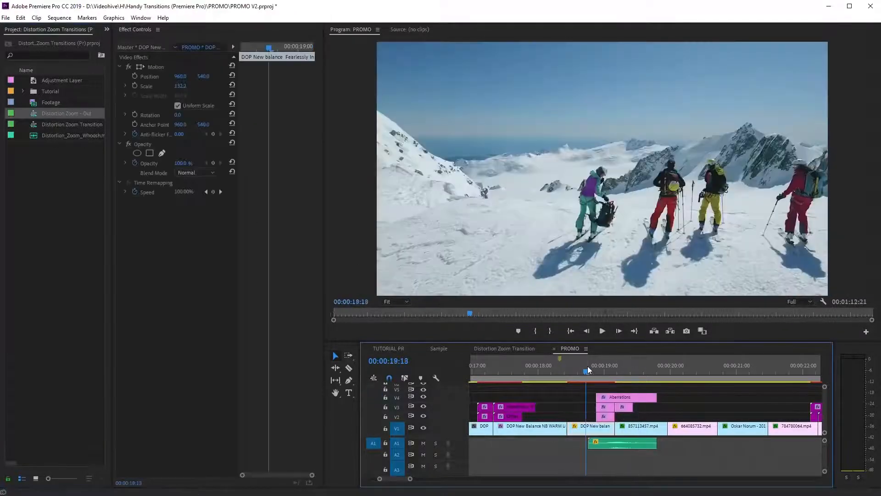
Move the placed transition layers and whoosh to the cut after 664085732.mp4 and play back the transition there.
left_click_drag(587, 365, 719, 389)
left_click_drag(629, 415, 748, 384)
left_click(623, 444, "shift")
left_click(693, 372)
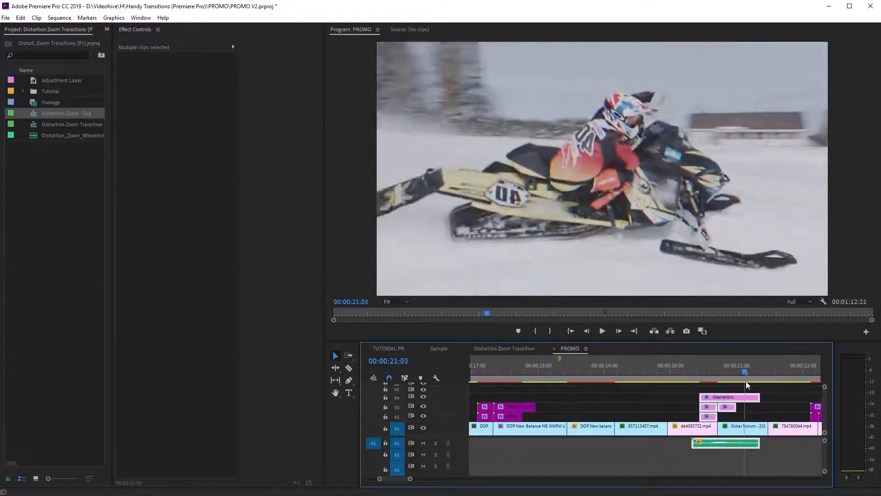
key("space")
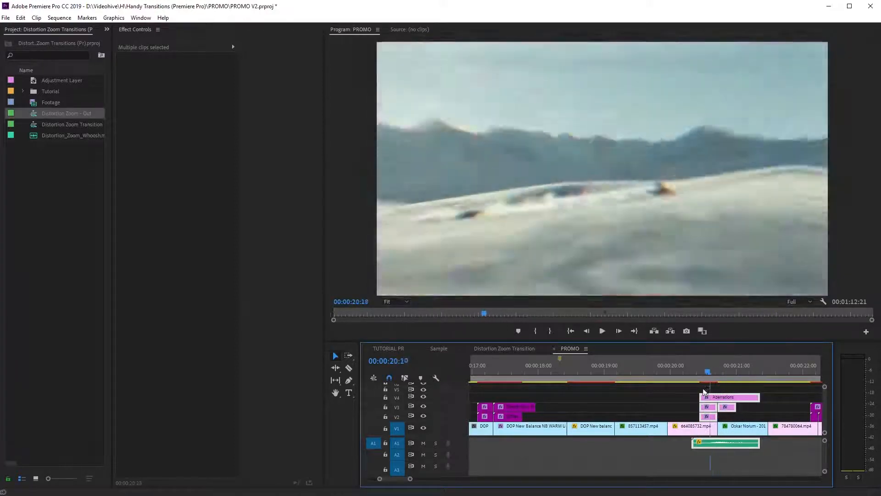